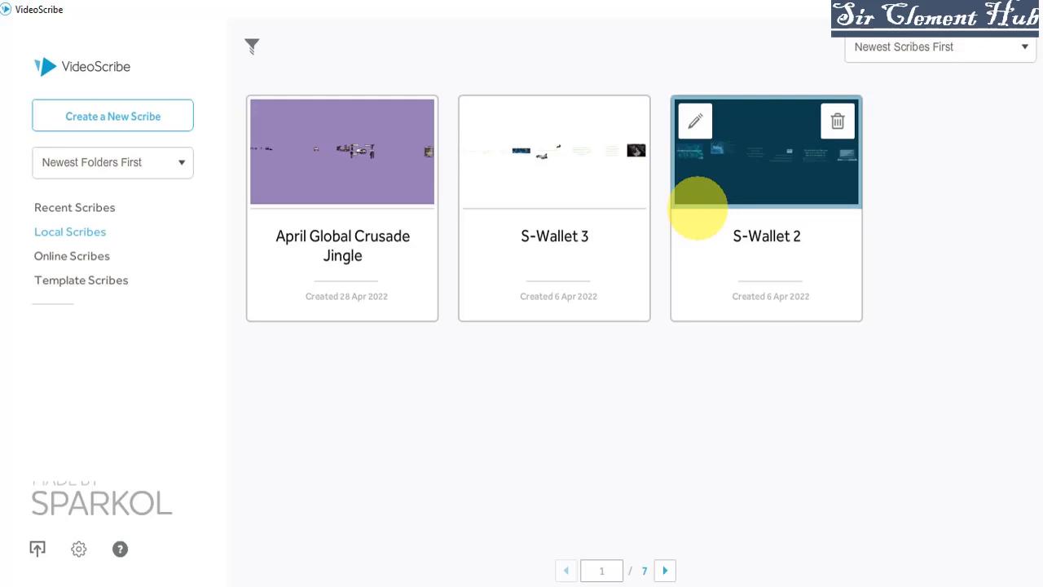
Create a new scribe, add the text "Video Animation" in Cooper Black, and preview it.
mouse_move(290, 118)
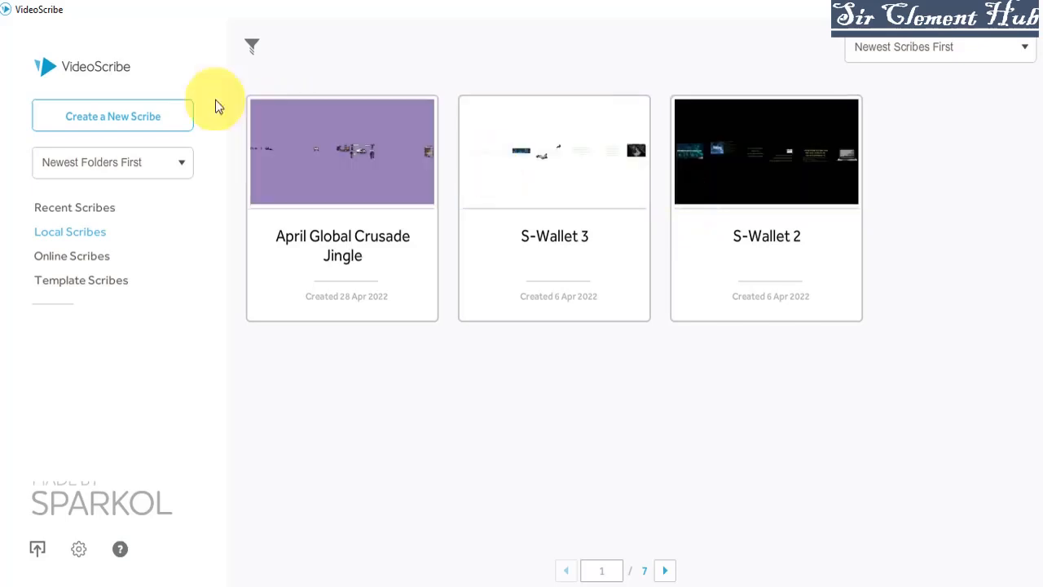
click(122, 122)
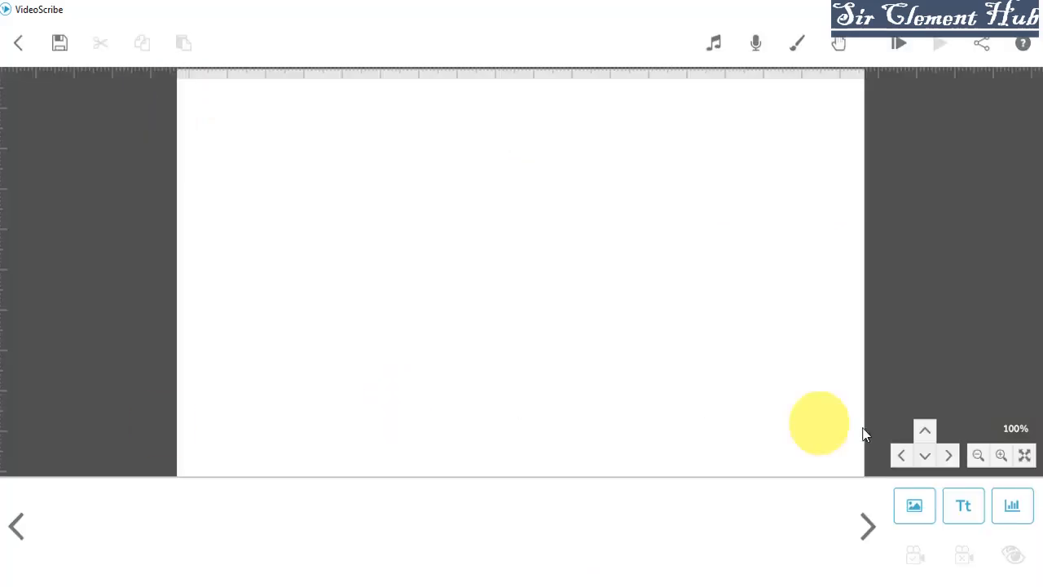
click(962, 509)
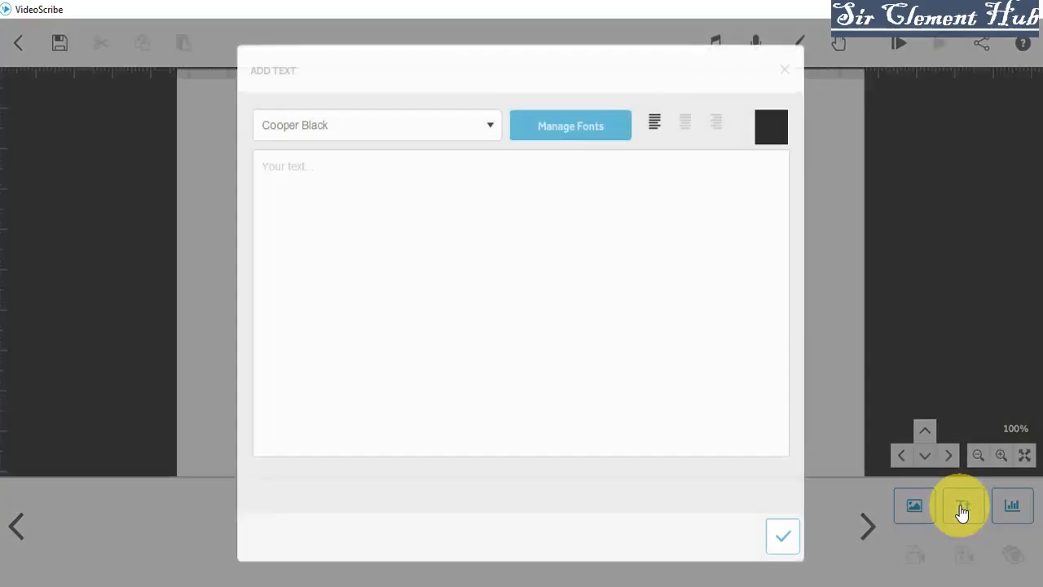
text(Video Animation)
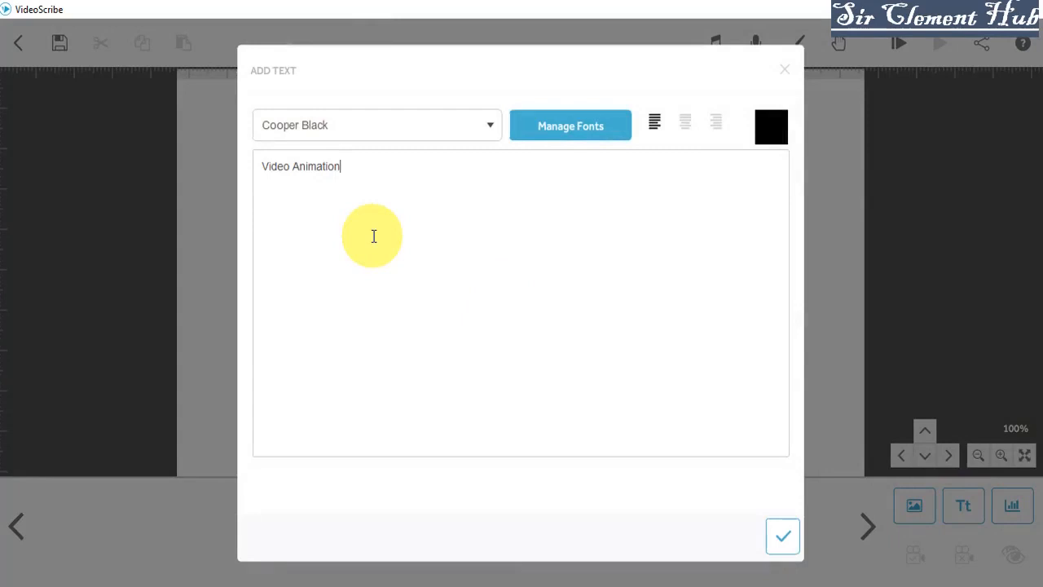
click(434, 132)
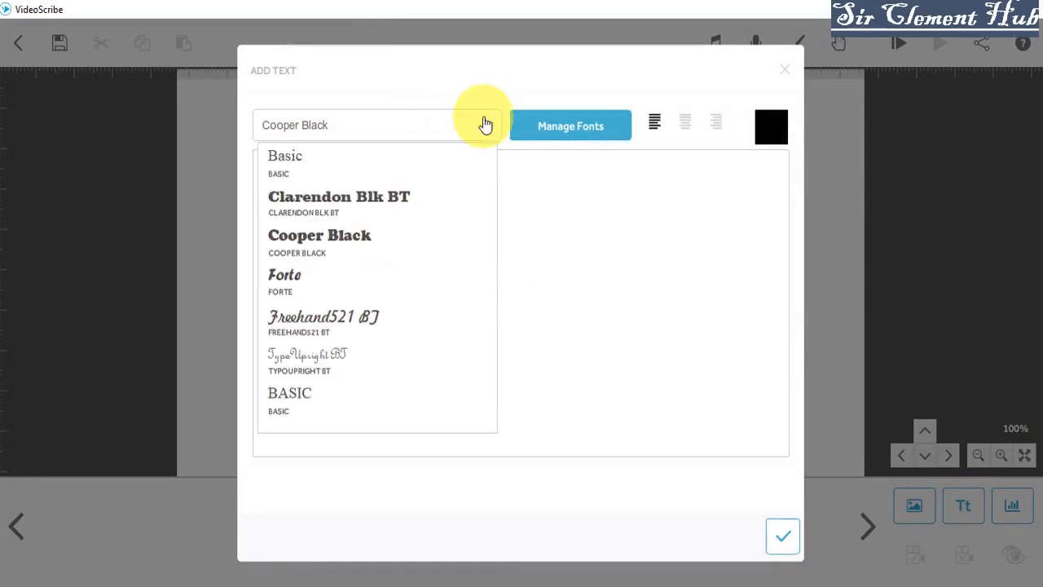
click(312, 236)
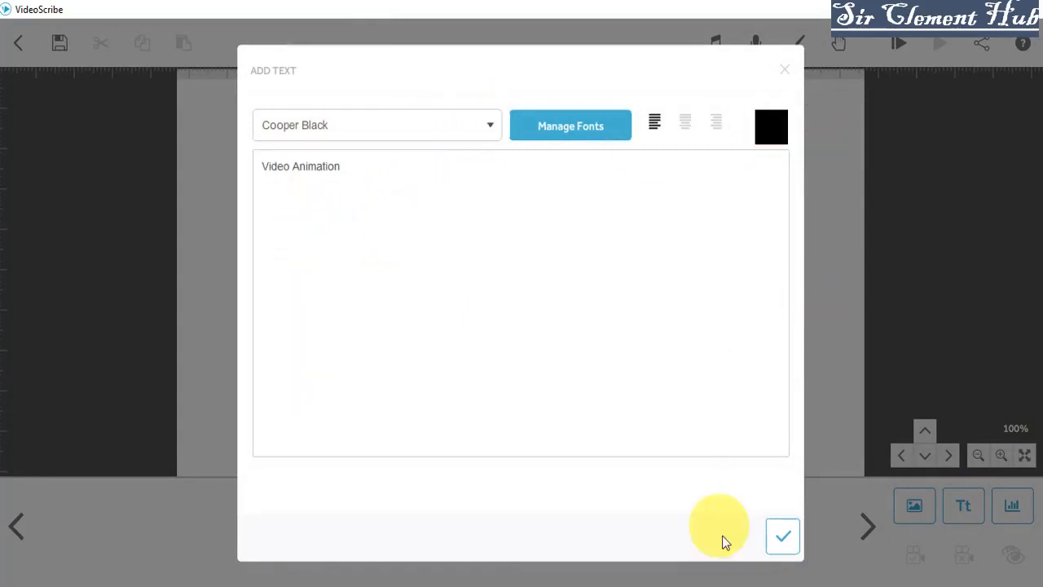
click(782, 538)
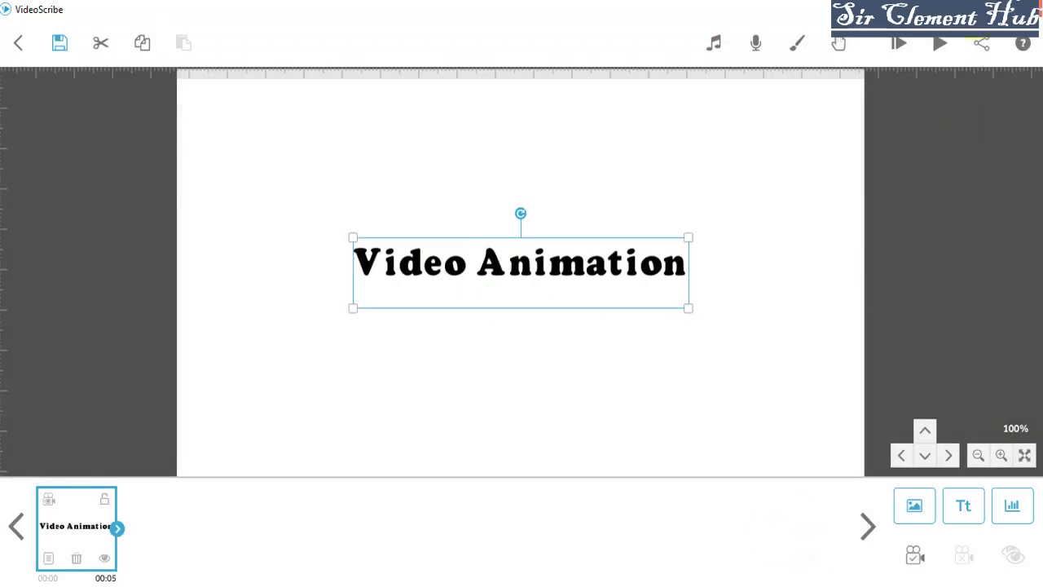
click(901, 45)
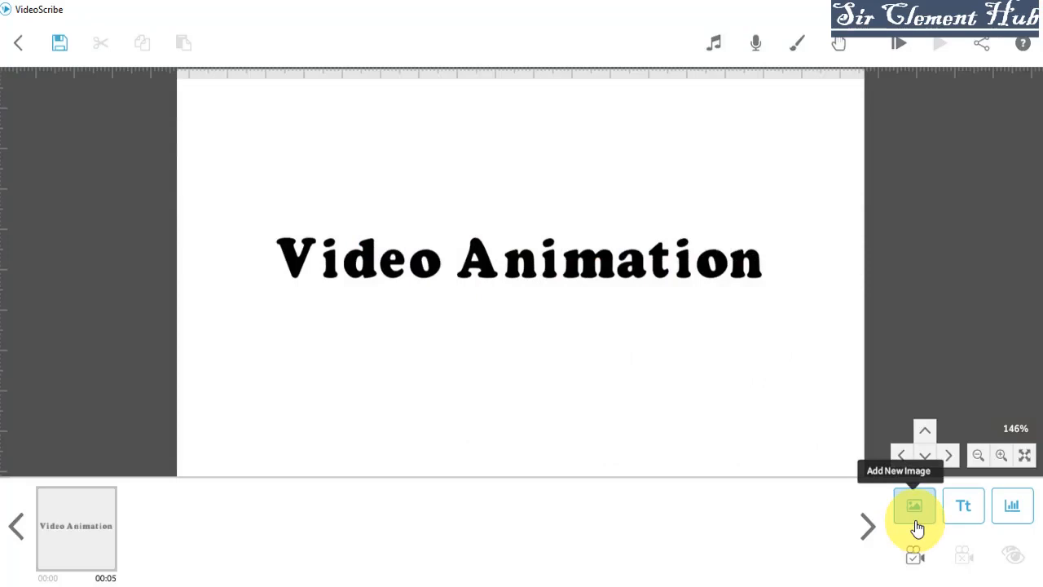
Set the Animate time of the "Video Animation" text to 2.0 s and preview the scribe.
click(82, 530)
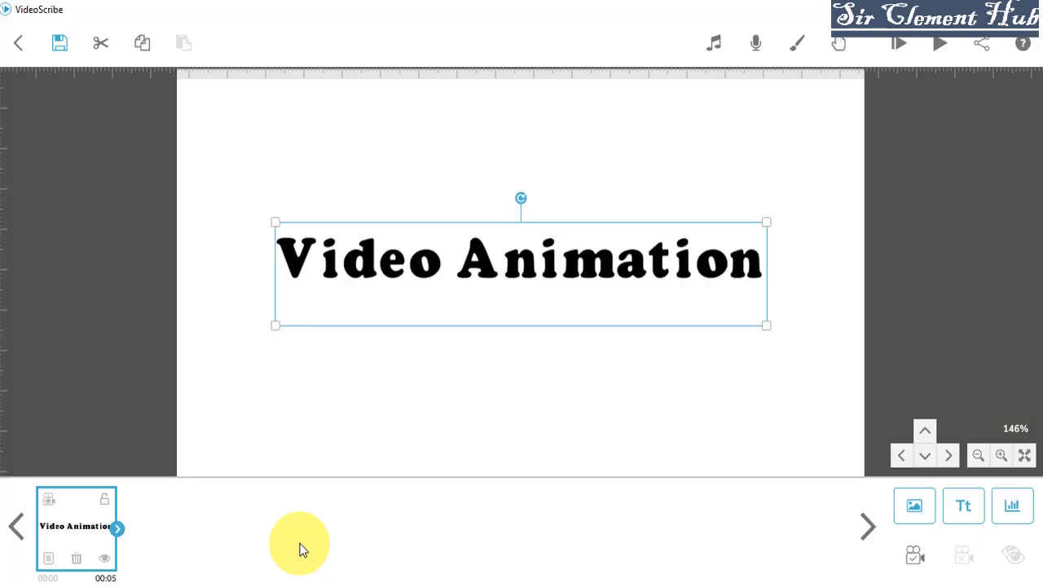
click(47, 560)
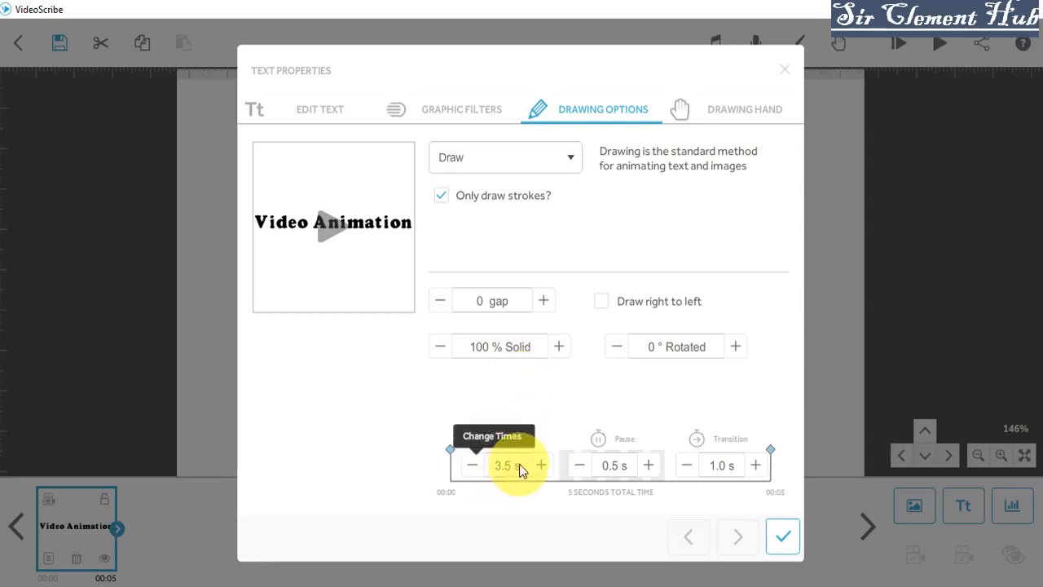
click(475, 470)
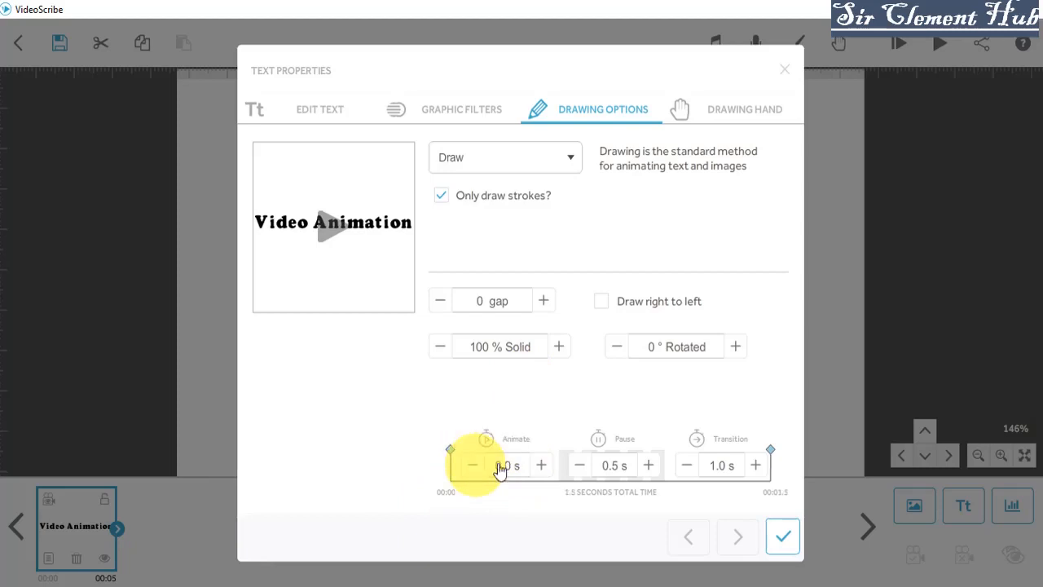
click(542, 467)
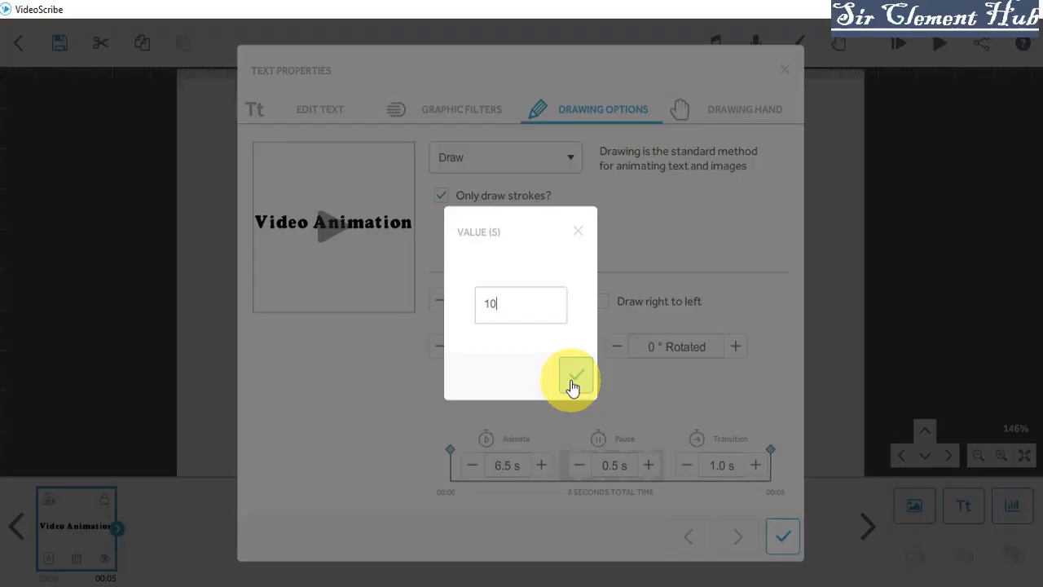
click(574, 382)
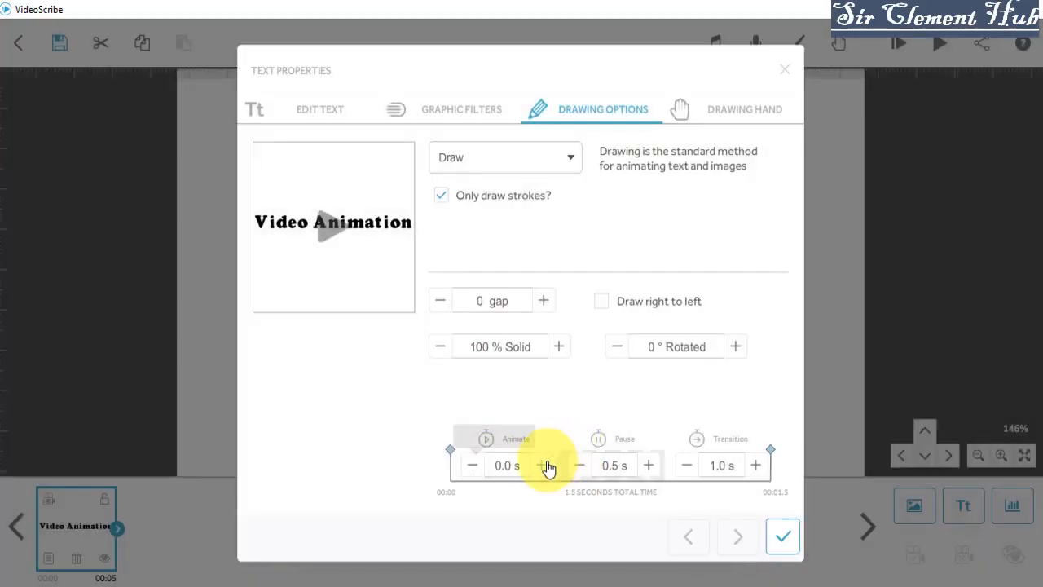
click(544, 465)
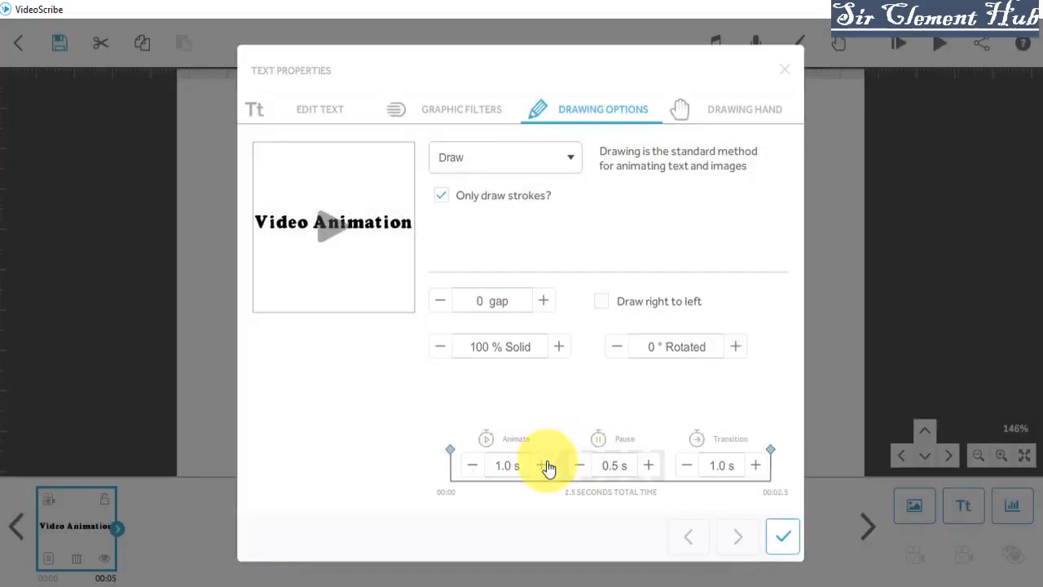
click(736, 109)
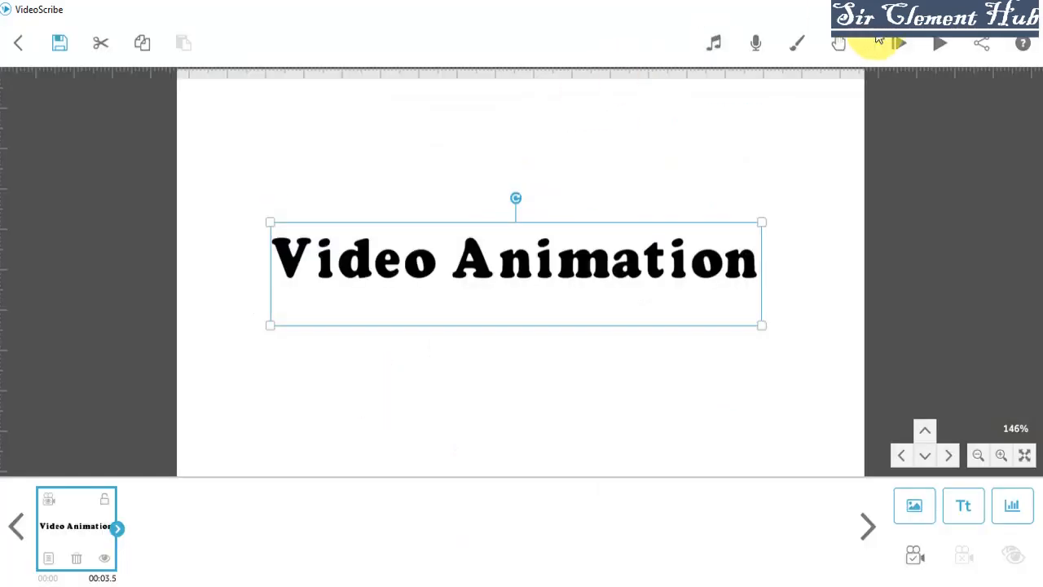
click(898, 46)
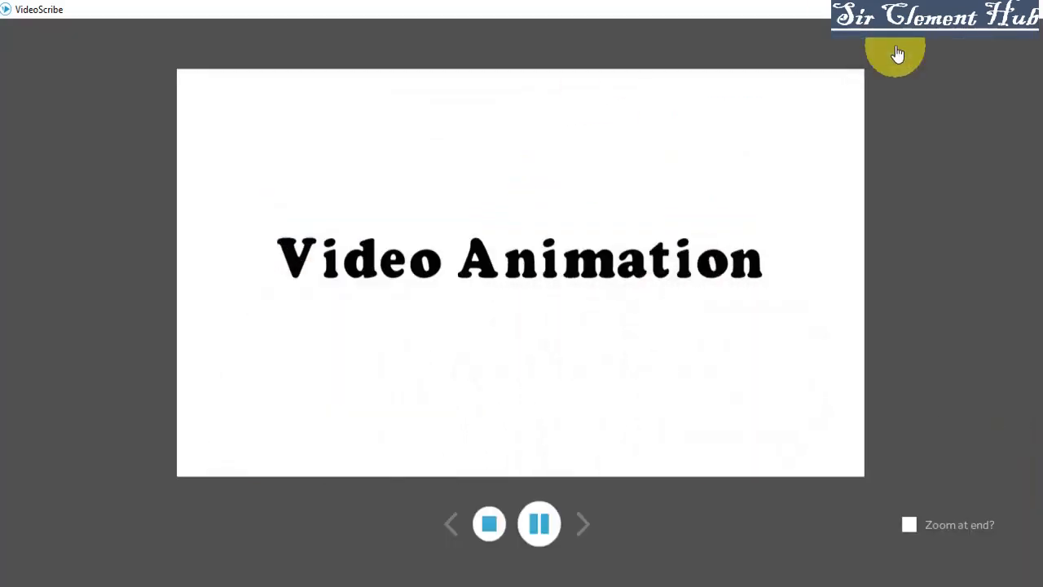
Set the Animate time of the "Video Animation" text to 10 s and preview the slower drawing.
click(48, 558)
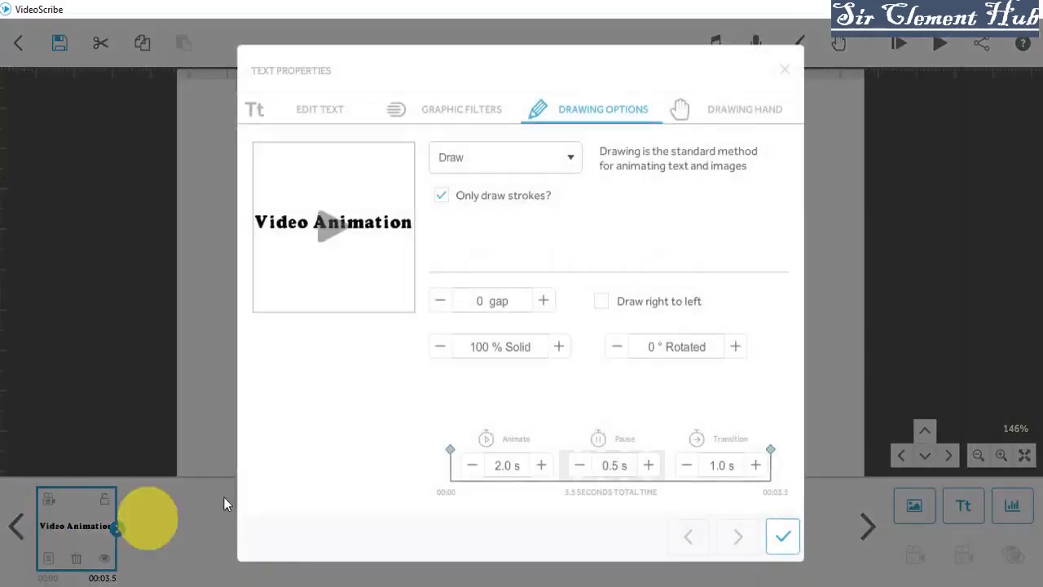
click(506, 465)
text(10)
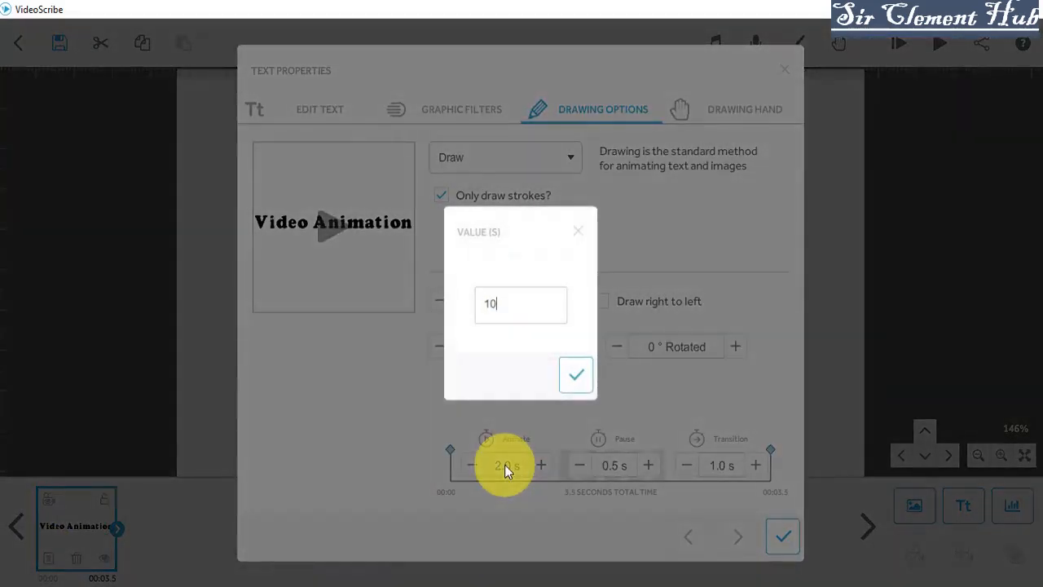
click(576, 374)
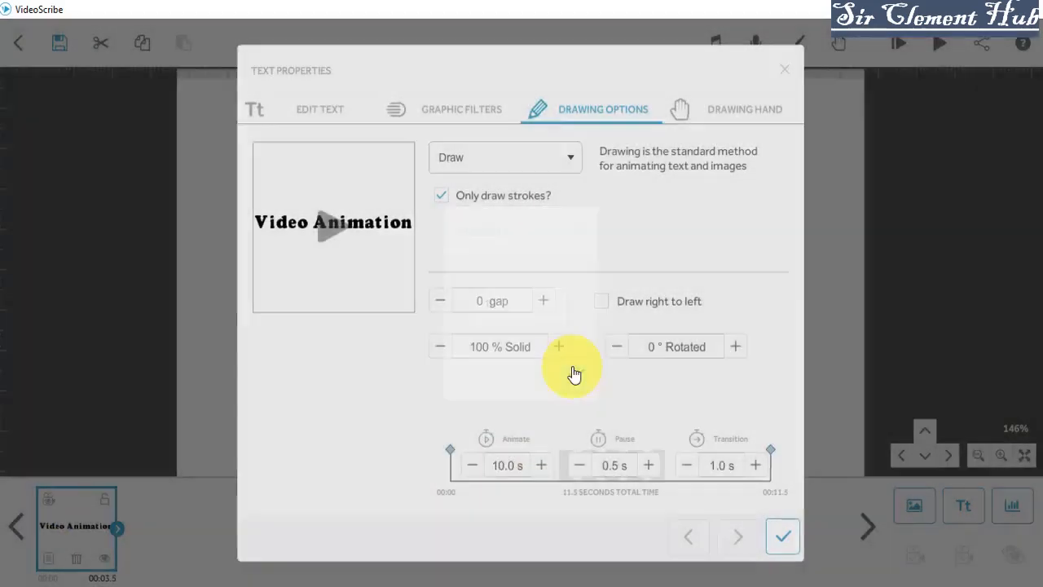
click(784, 538)
click(899, 44)
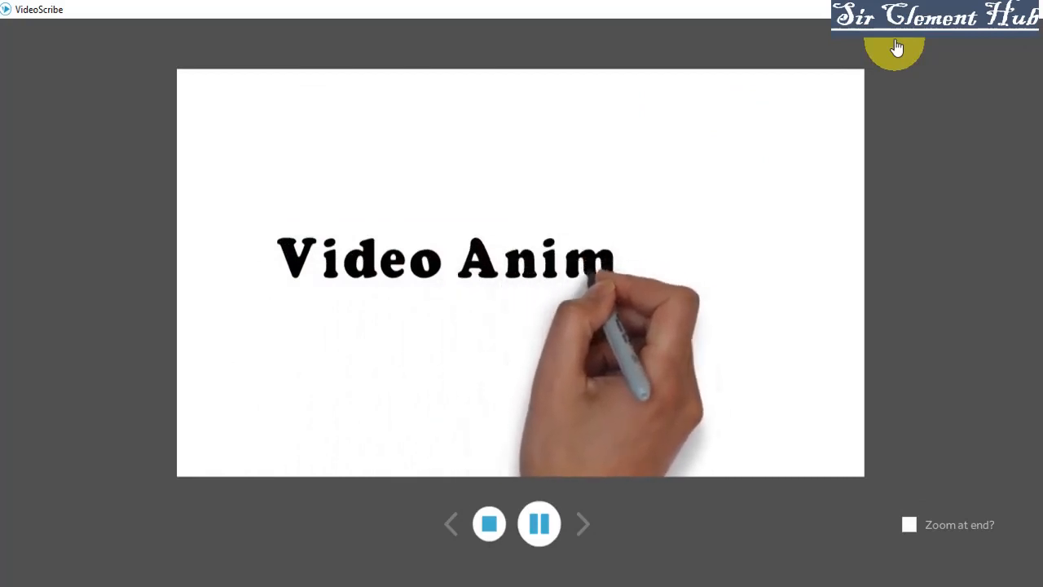
click(492, 521)
Reduce the Animate time of the "Video Animation" text to 2.0 s and apply the change.
click(51, 527)
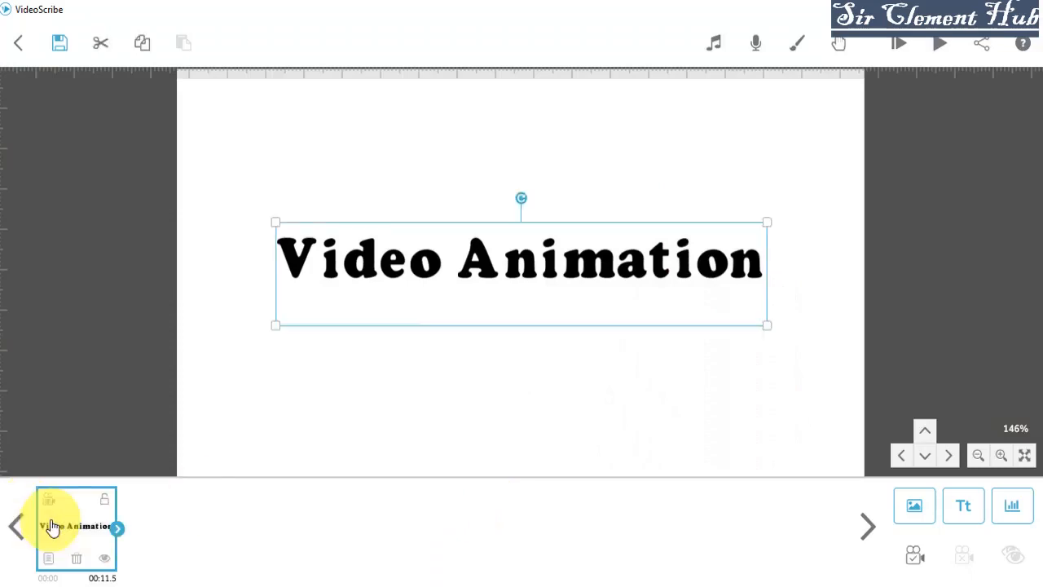
click(47, 557)
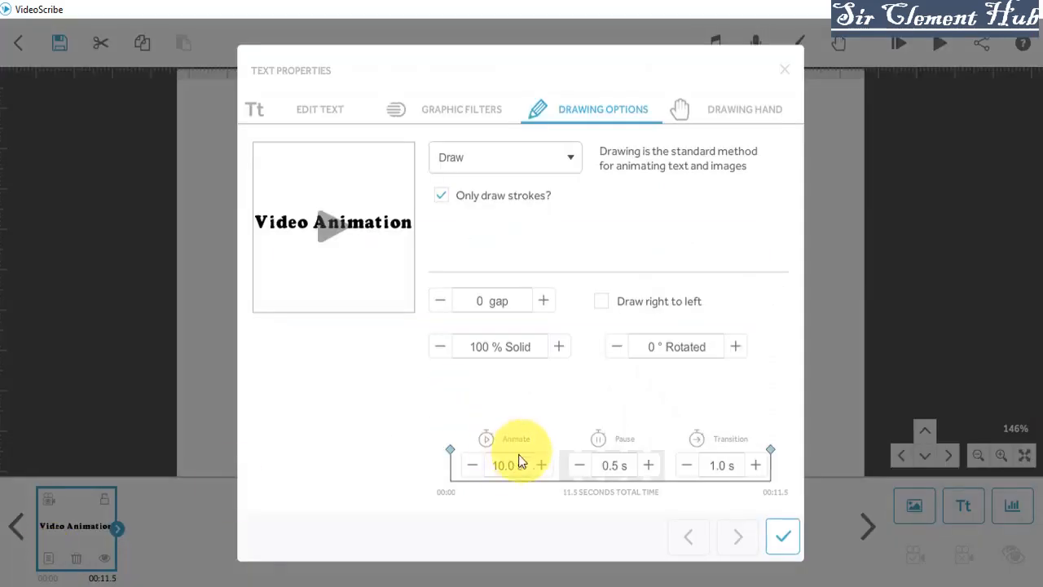
click(476, 468)
click(476, 469)
click(477, 470)
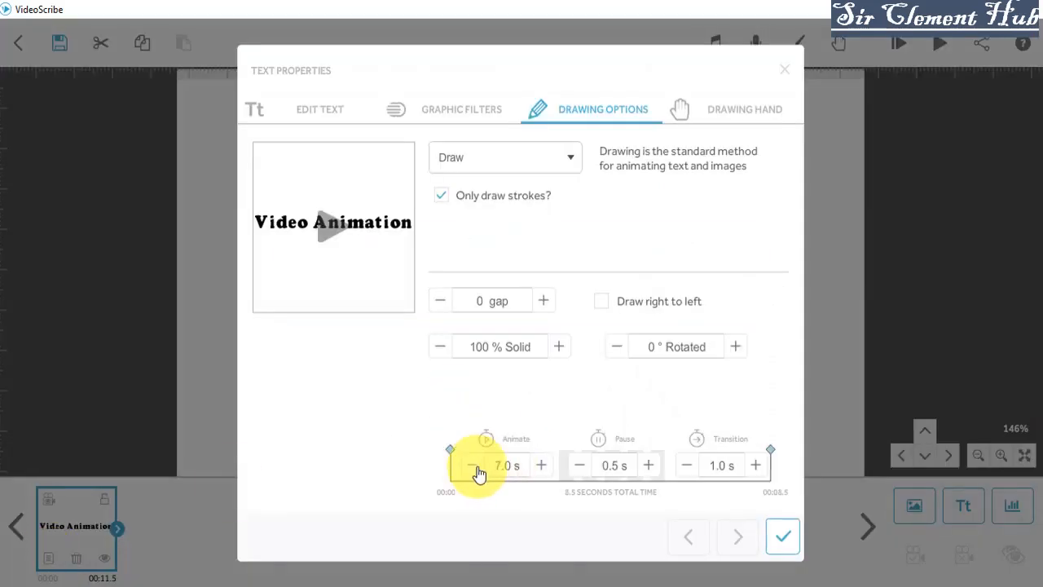
click(476, 467)
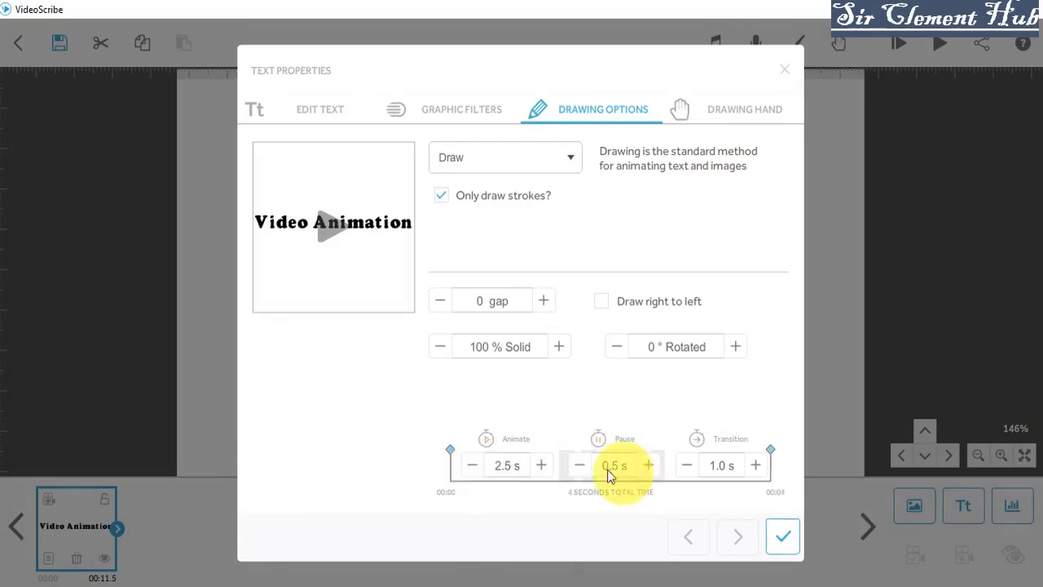
click(479, 471)
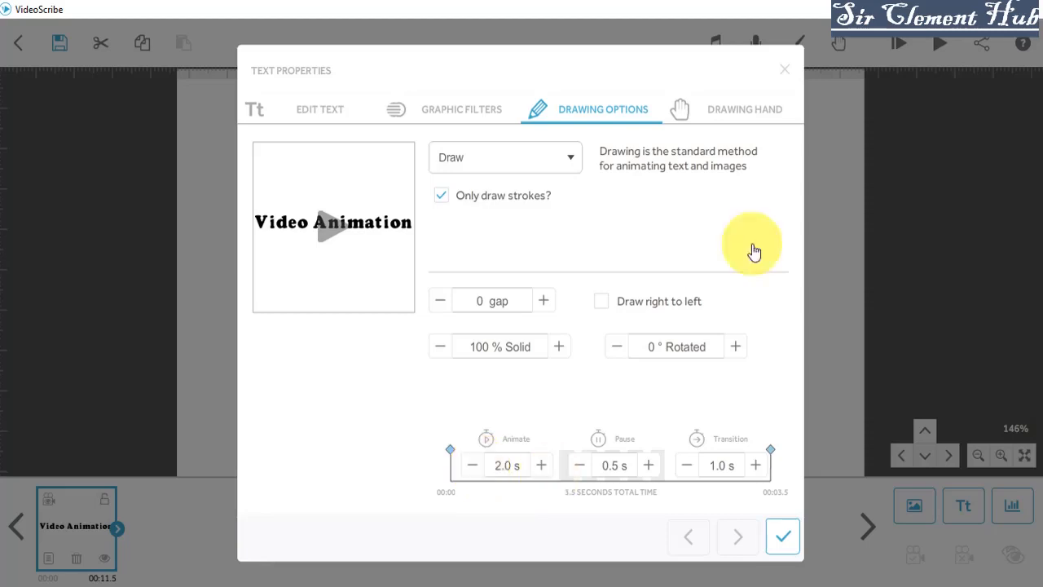
click(782, 536)
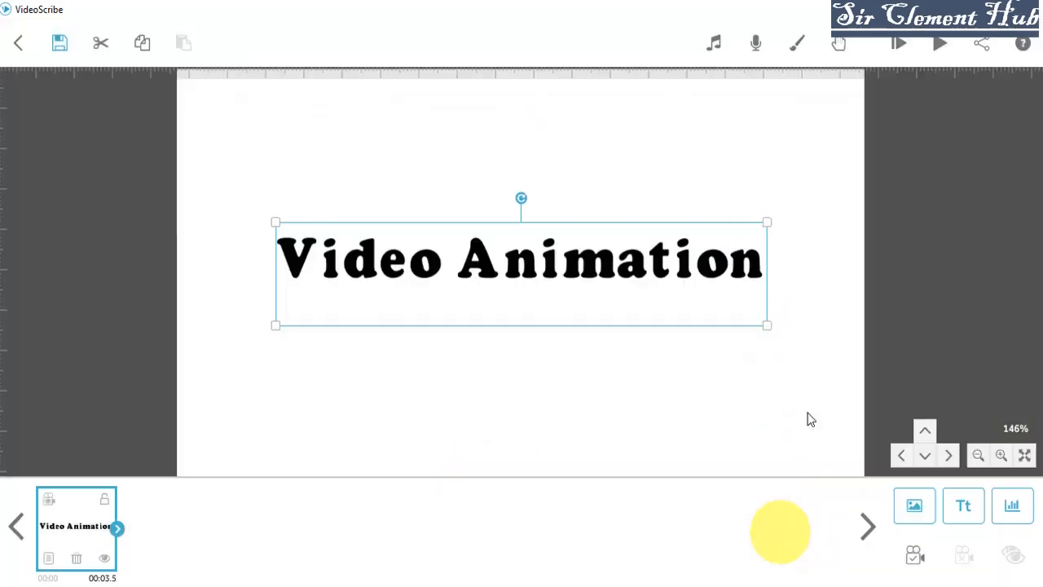
Add a second text element containing the presenter's name in the Forte font, coloured blue.
click(963, 505)
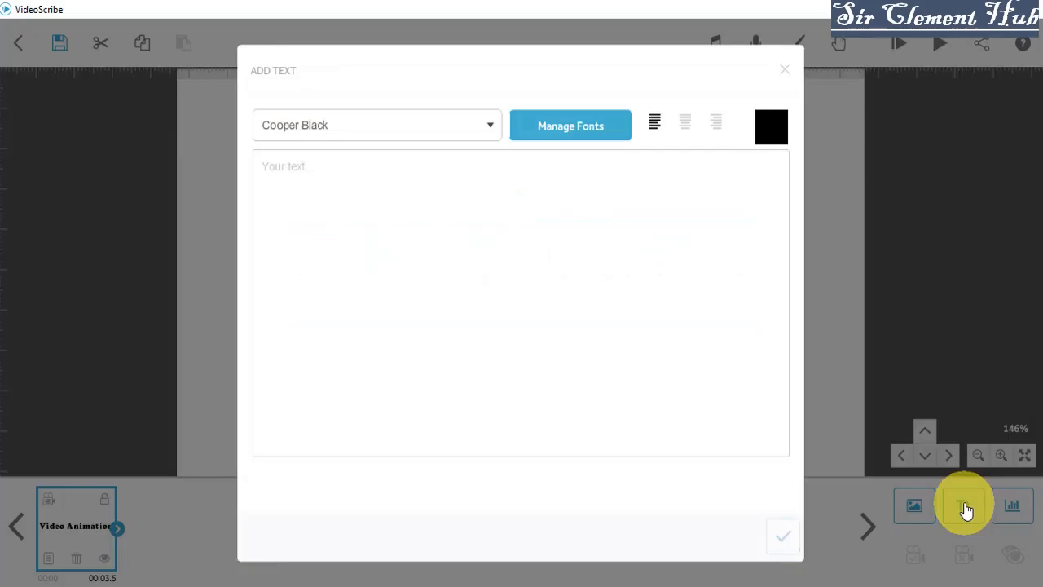
text(Sir Clement)
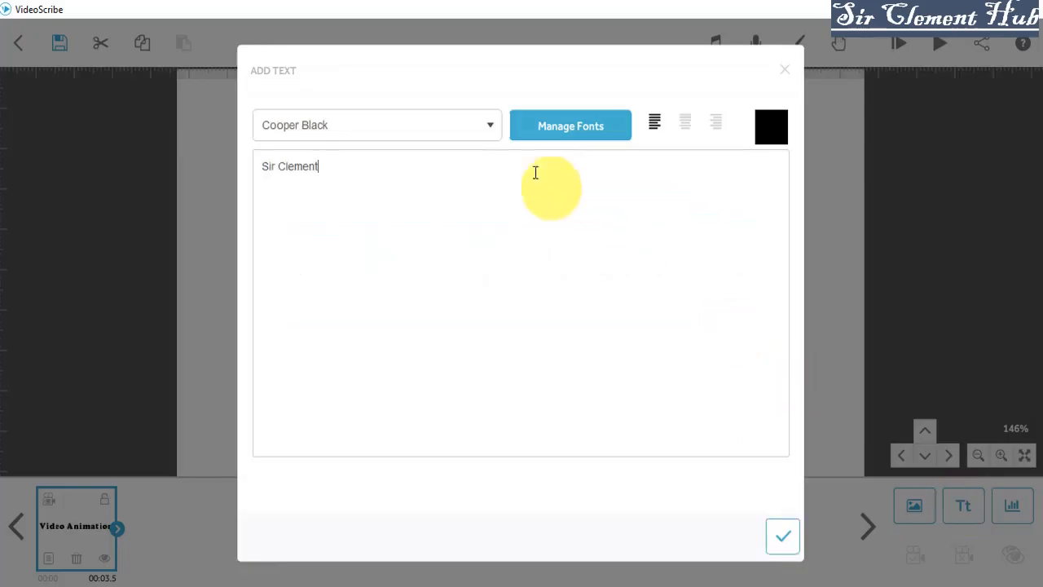
click(490, 131)
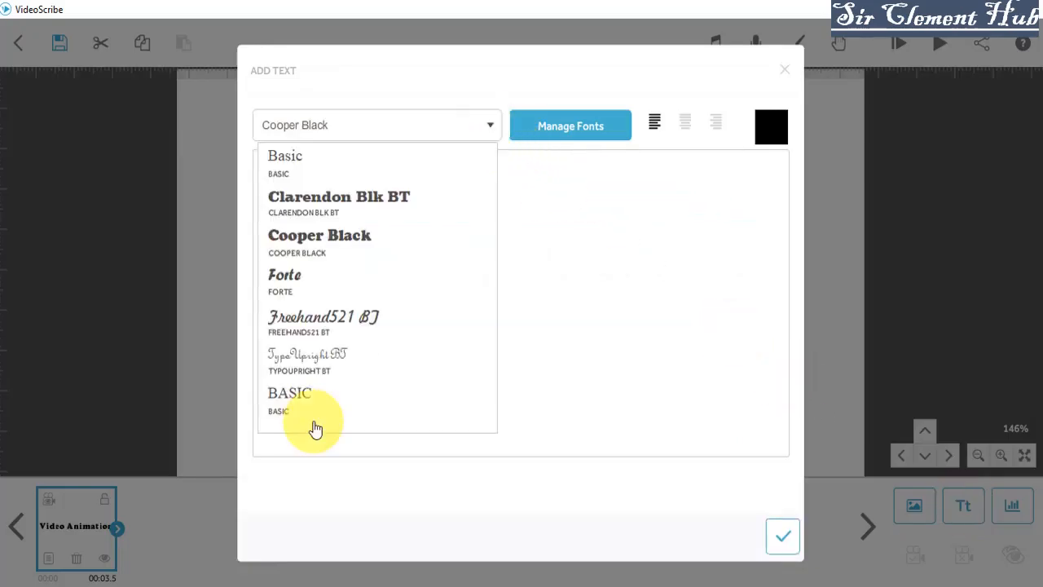
click(303, 295)
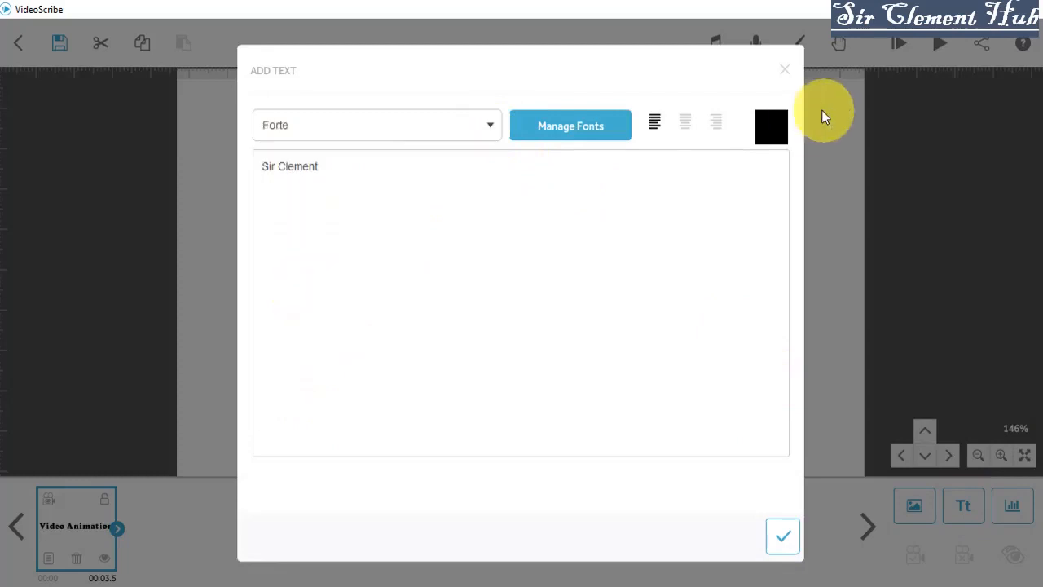
click(771, 127)
click(561, 233)
click(783, 535)
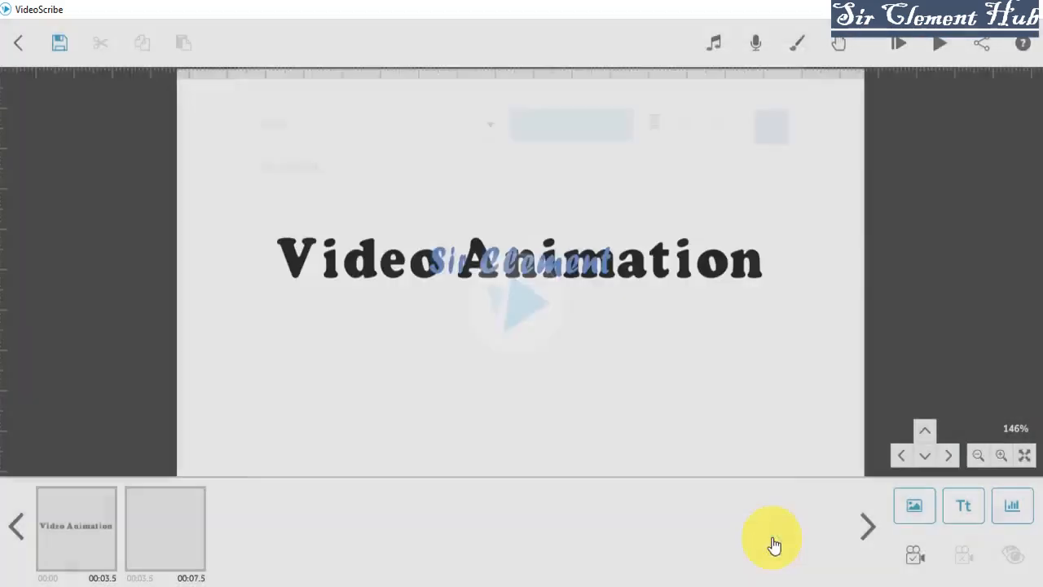
Place the blue name text below the "Video Animation" title, enlarge it, and move the title higher on the canvas.
drag(522, 351, 521, 373)
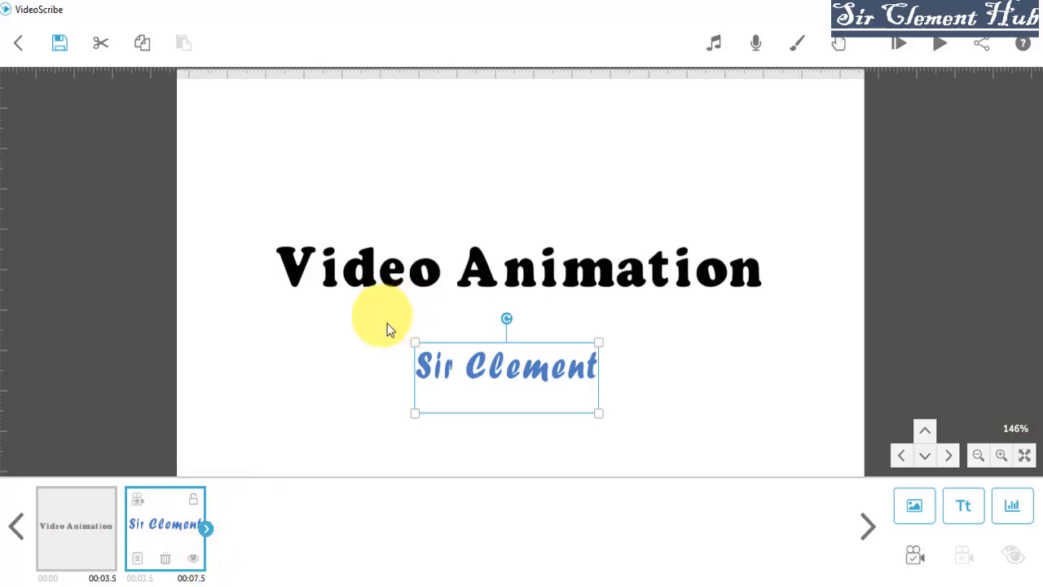
drag(412, 343, 304, 314)
drag(348, 274, 349, 229)
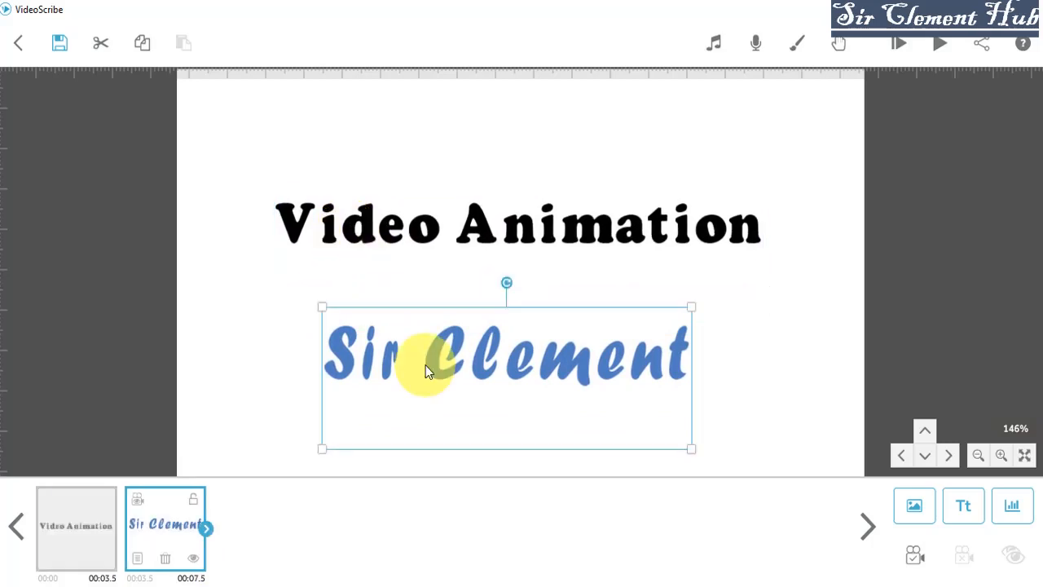
Set the Pause time of the "Video Animation" text to 2.0 s and preview the scribe from the start.
click(81, 527)
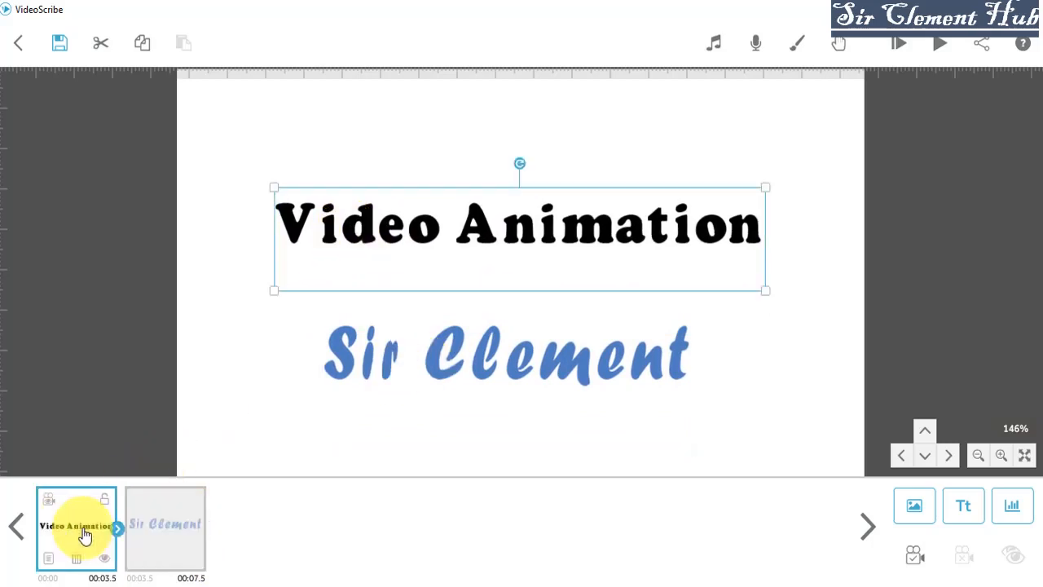
click(49, 559)
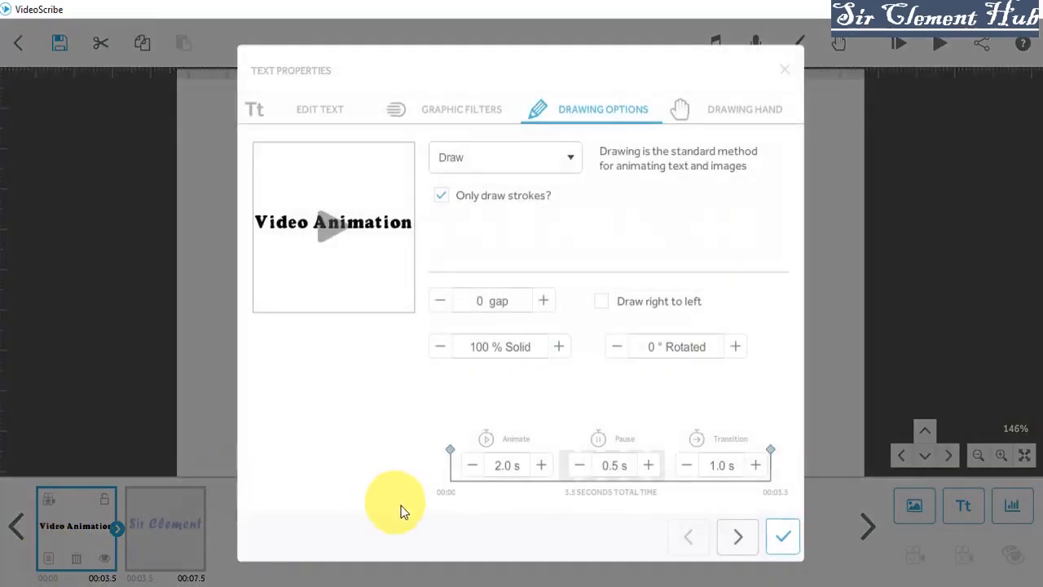
click(650, 465)
click(650, 466)
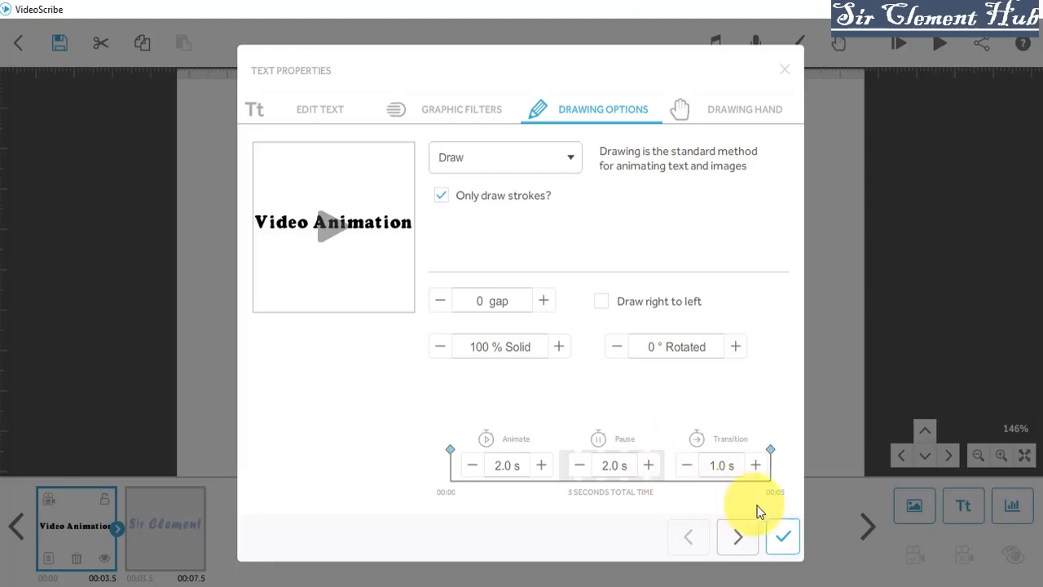
click(781, 537)
click(903, 47)
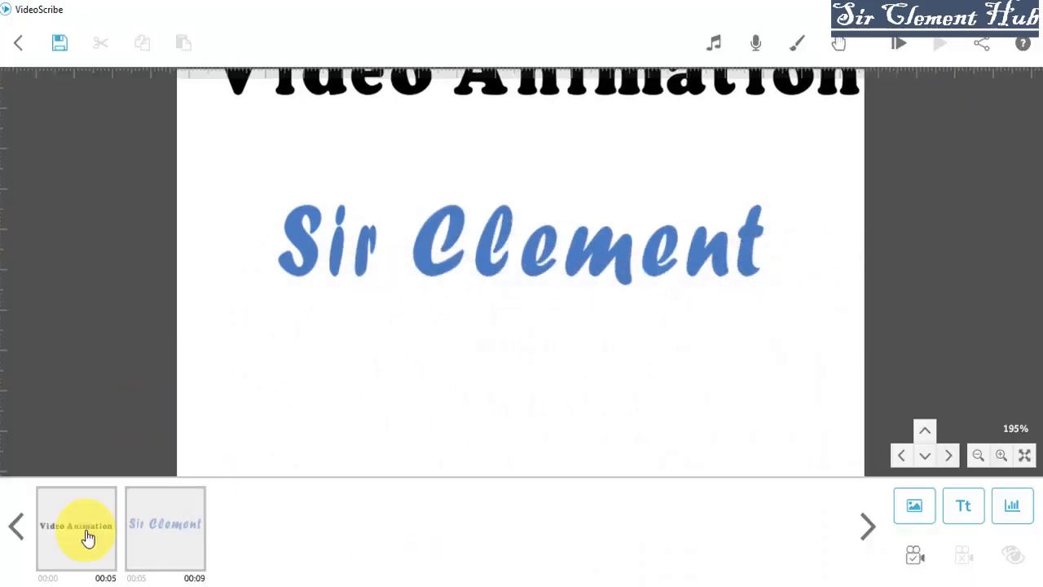
Move the "Video Animation" title and the blue name text slightly higher, setting each element's camera to the current position.
click(81, 528)
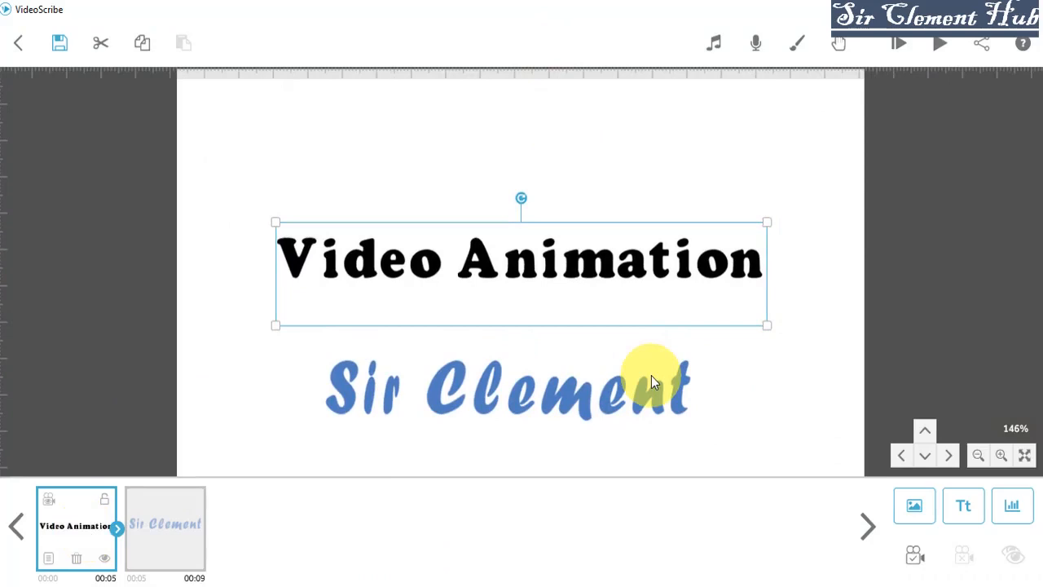
drag(535, 287, 526, 250)
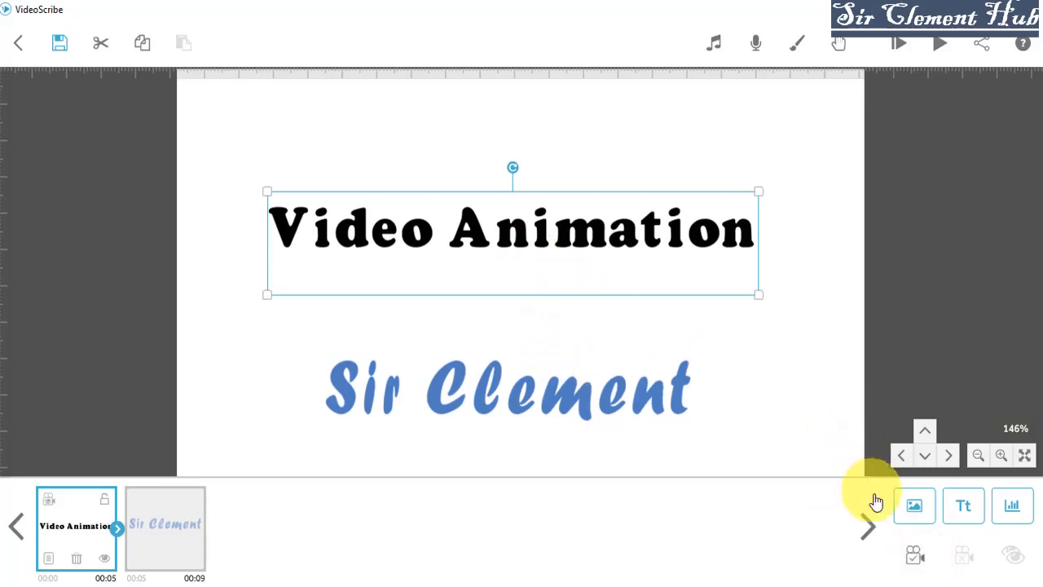
click(914, 559)
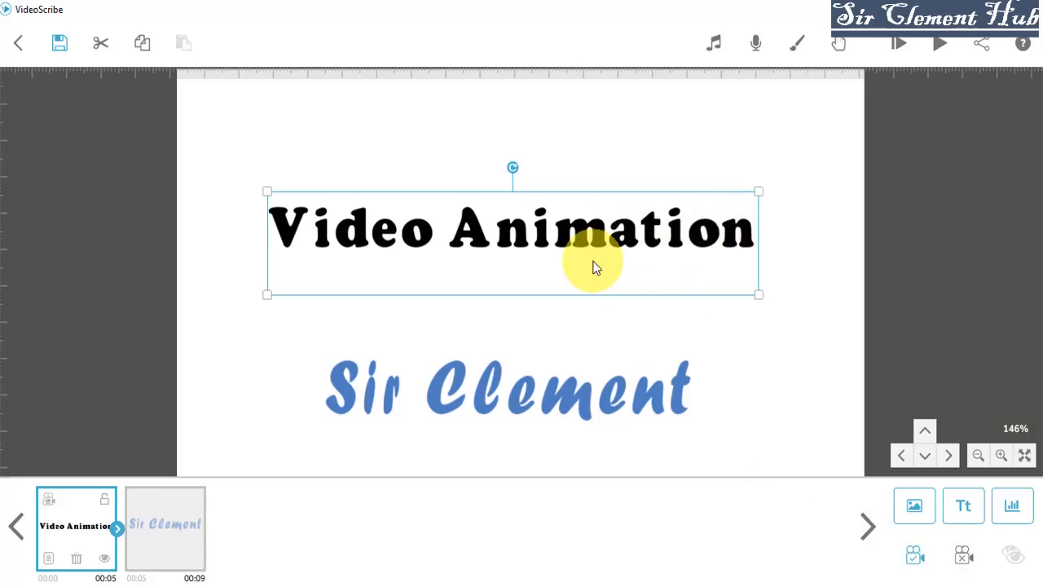
drag(543, 400, 537, 385)
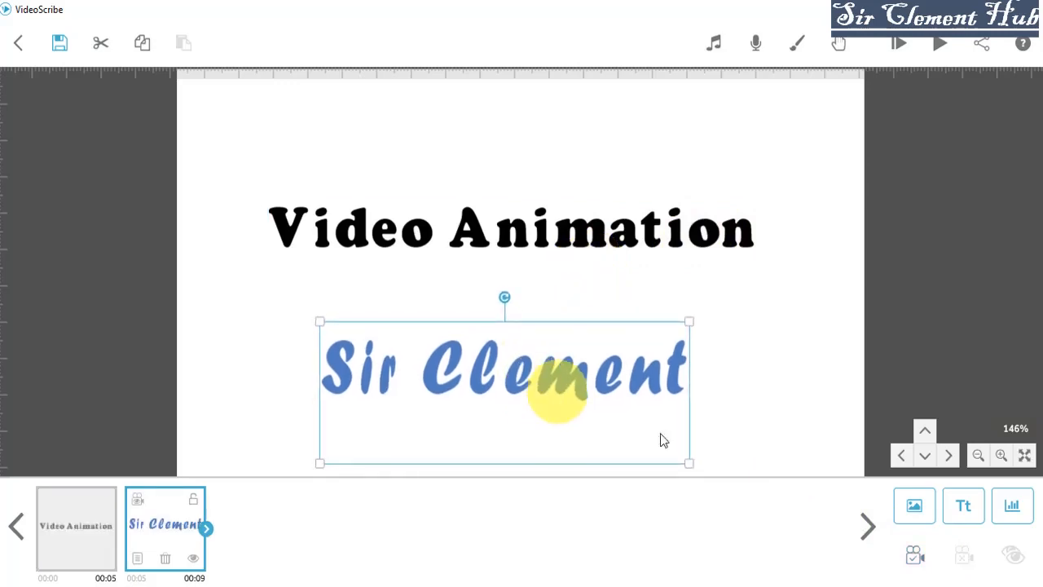
click(917, 557)
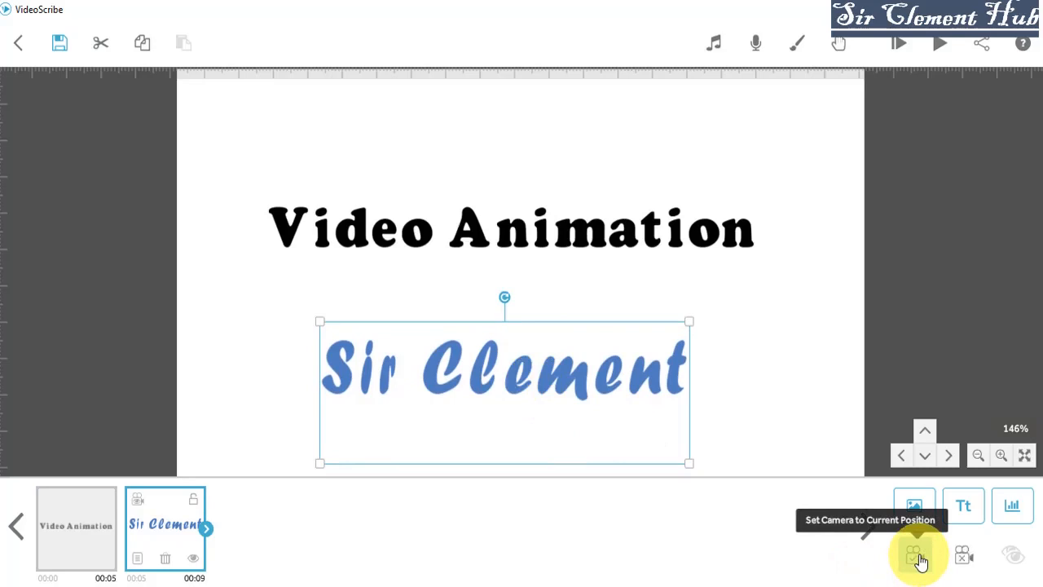
Clear the camera position of the blue name text and reposition the text below the "Video Animation" title.
click(962, 560)
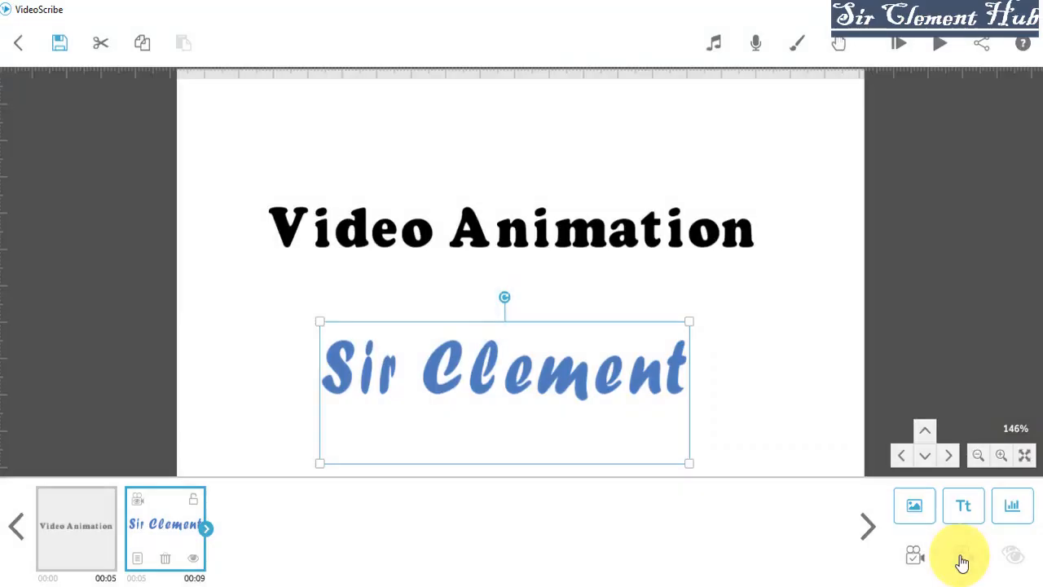
drag(581, 396, 540, 134)
click(927, 429)
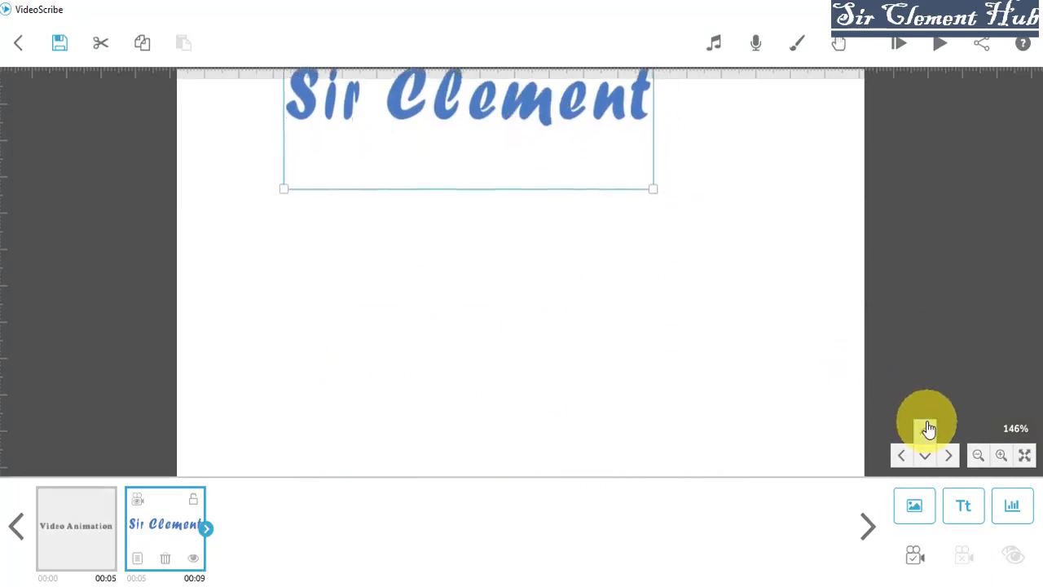
click(926, 454)
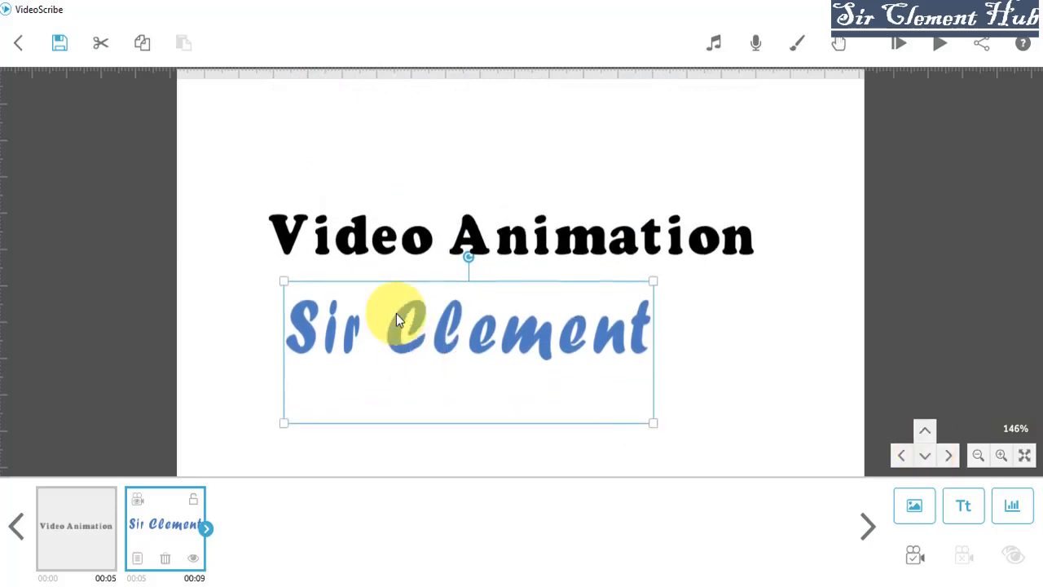
drag(396, 312, 437, 347)
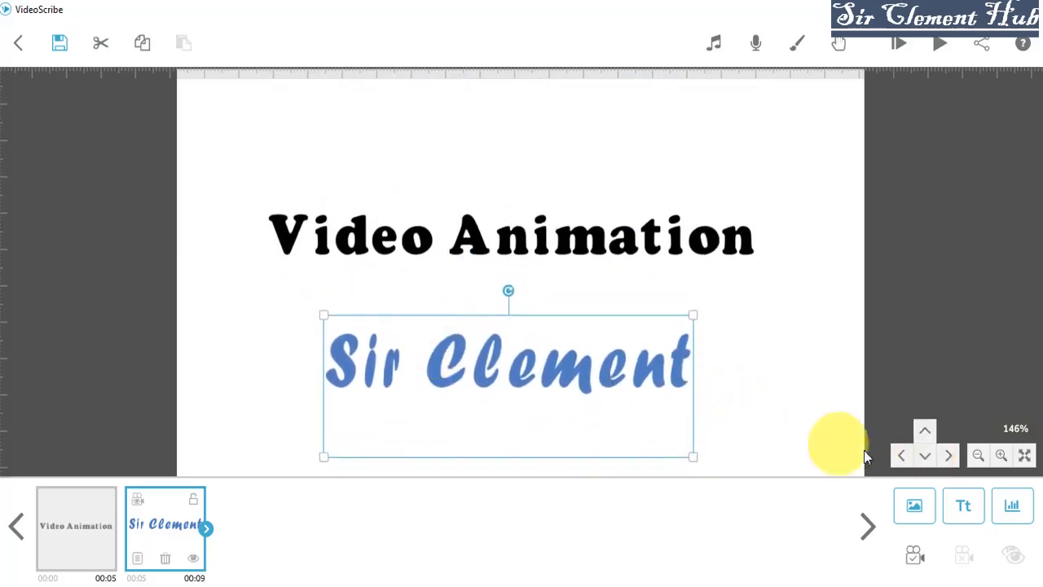
Frame both texts centred in the view, set the name text's camera to that position, and preview the scribe.
click(898, 458)
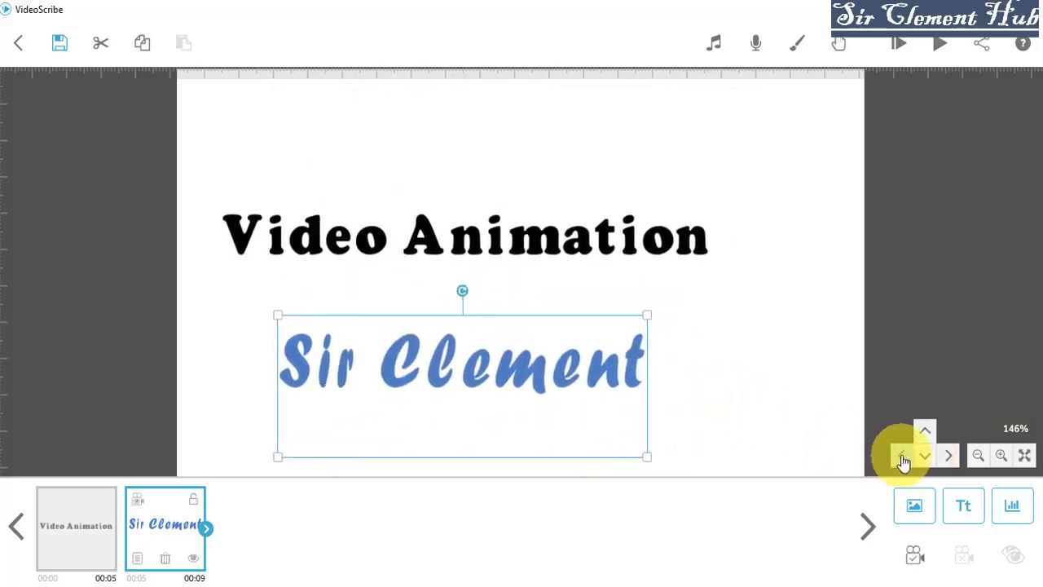
click(949, 458)
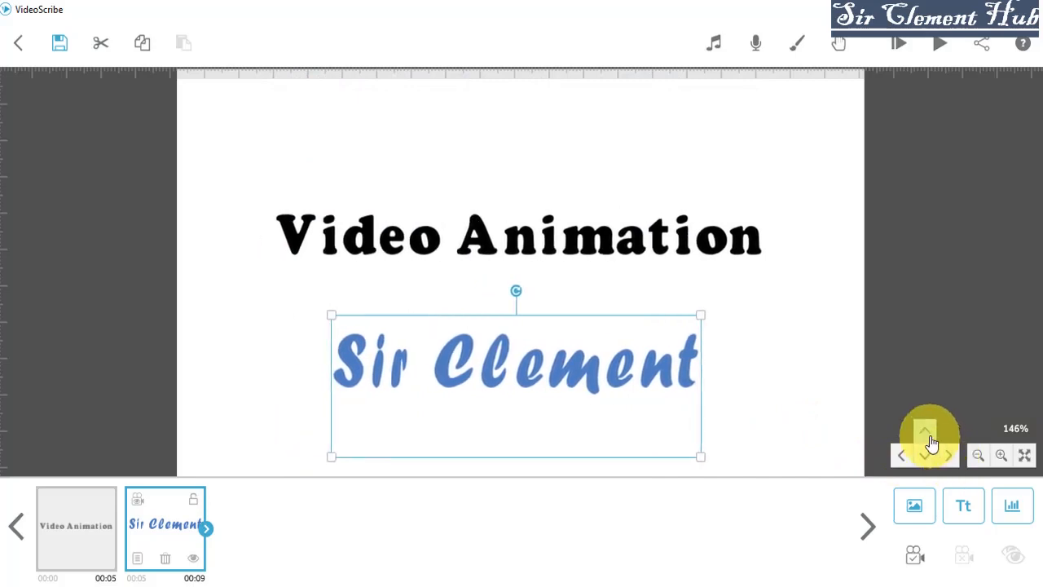
click(926, 434)
click(935, 459)
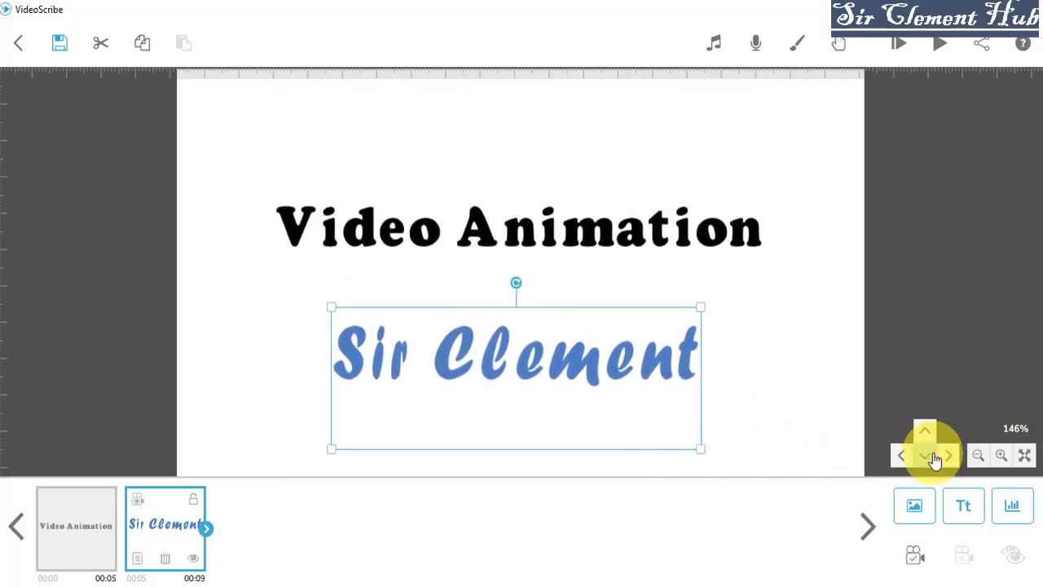
click(925, 434)
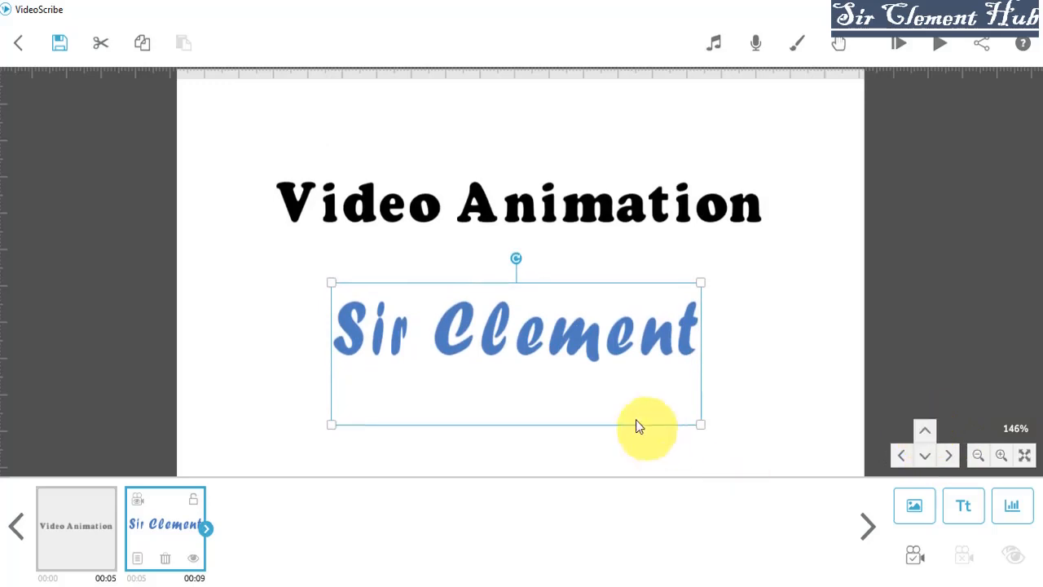
click(914, 555)
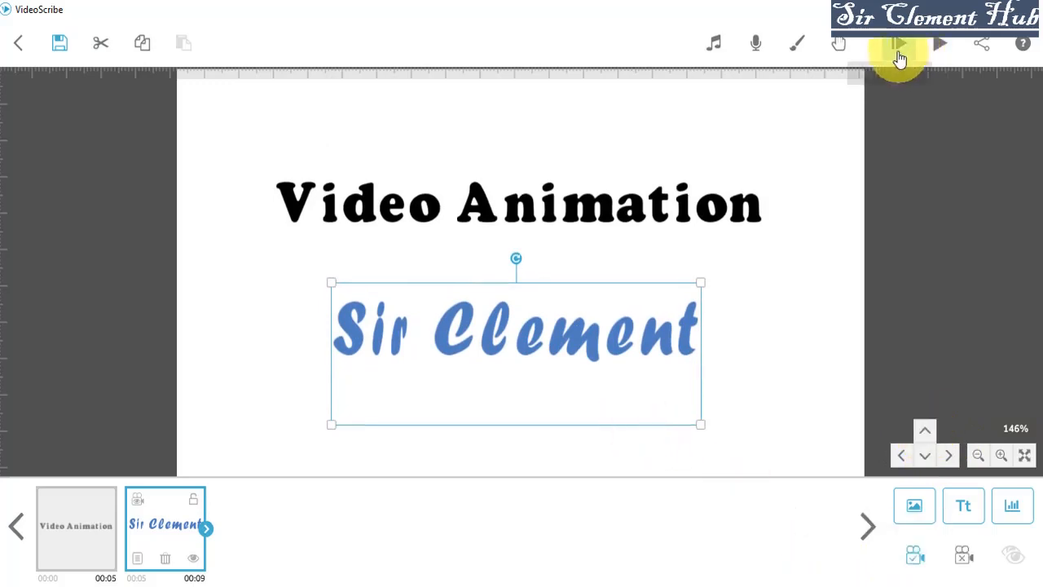
click(898, 49)
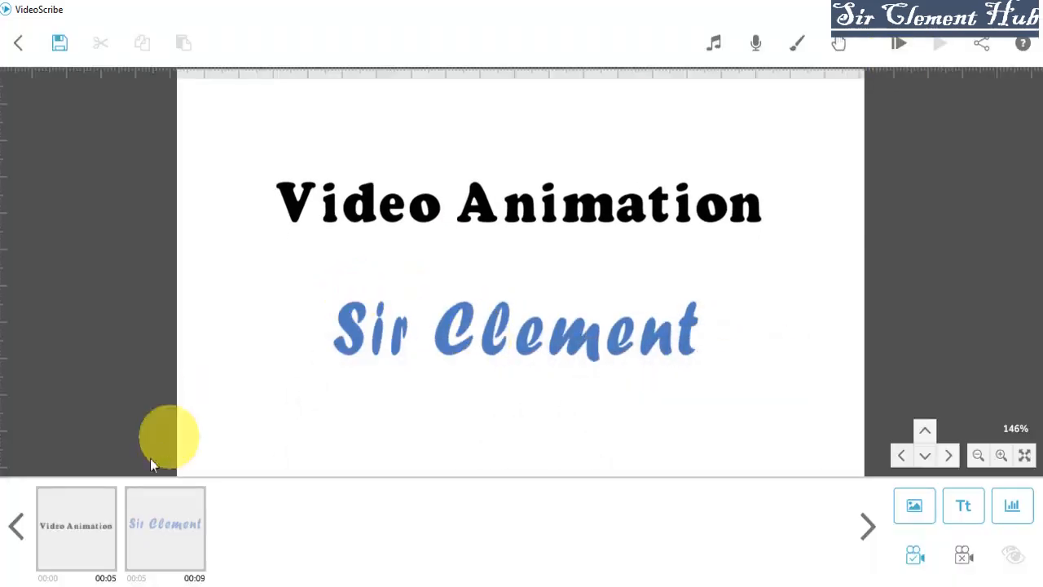
Lengthen the Pause time of the "Video Animation" text to 7.5 s and preview the longer pause.
click(86, 523)
click(48, 558)
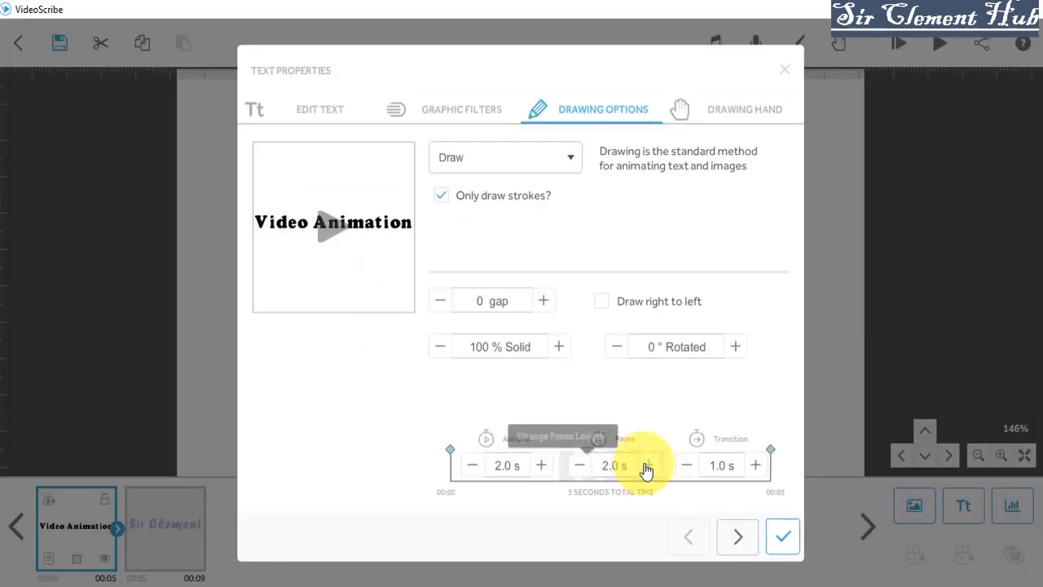
click(646, 466)
click(646, 466)
click(646, 467)
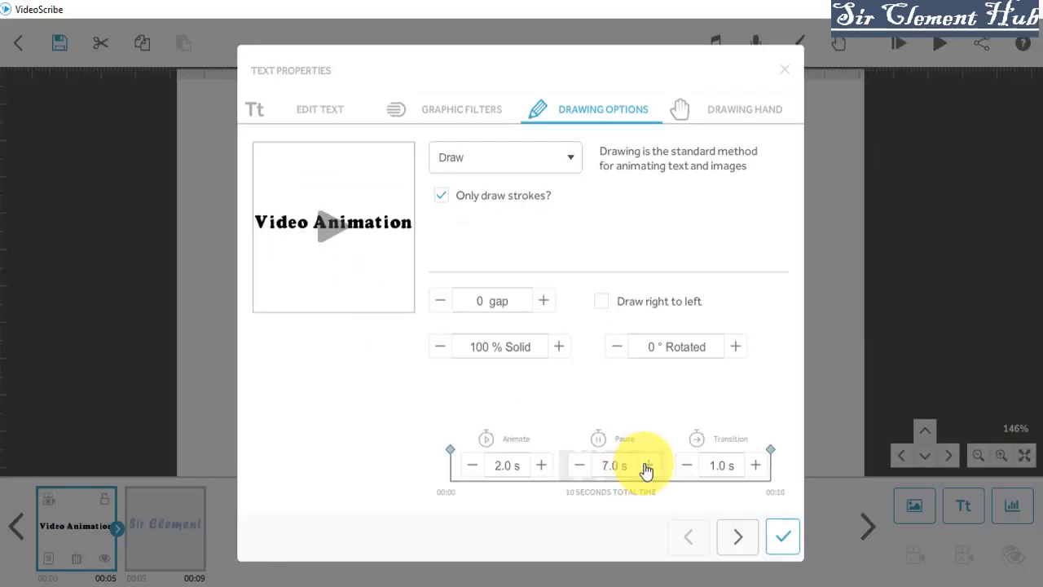
click(782, 535)
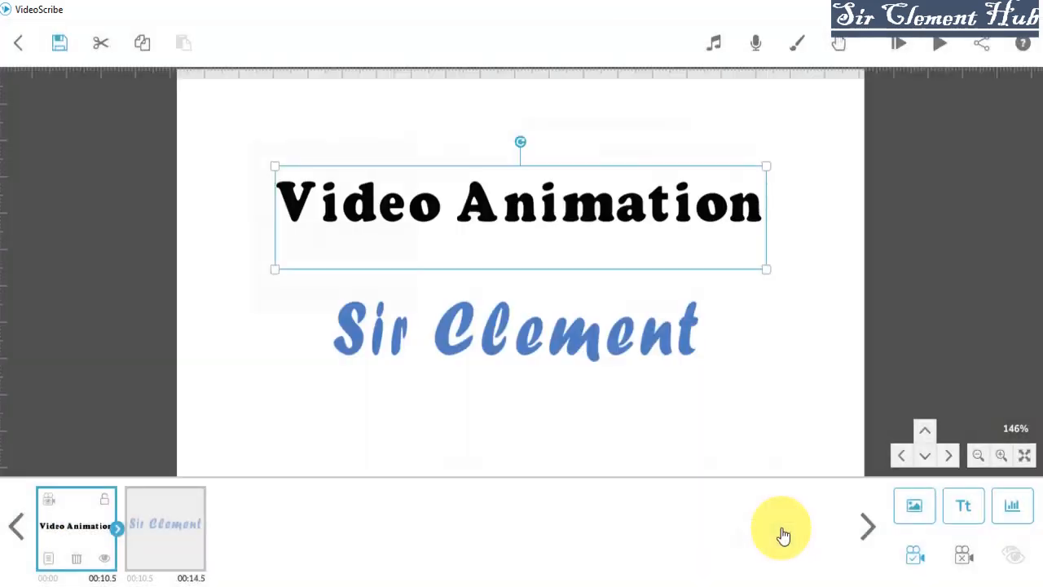
click(904, 46)
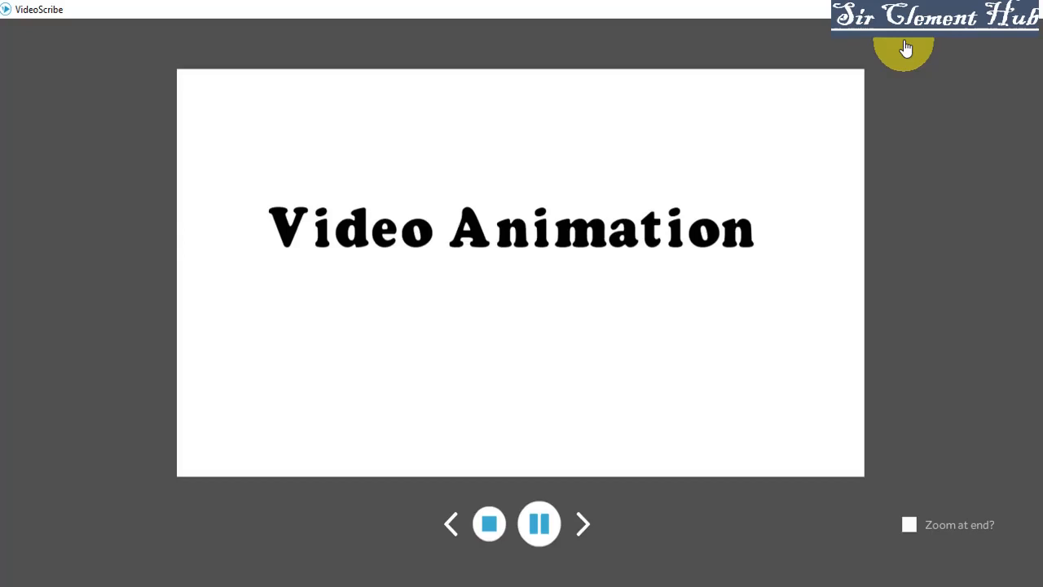
click(486, 530)
Reduce the Pause time of the "Video Animation" text to 0.0 s.
click(52, 555)
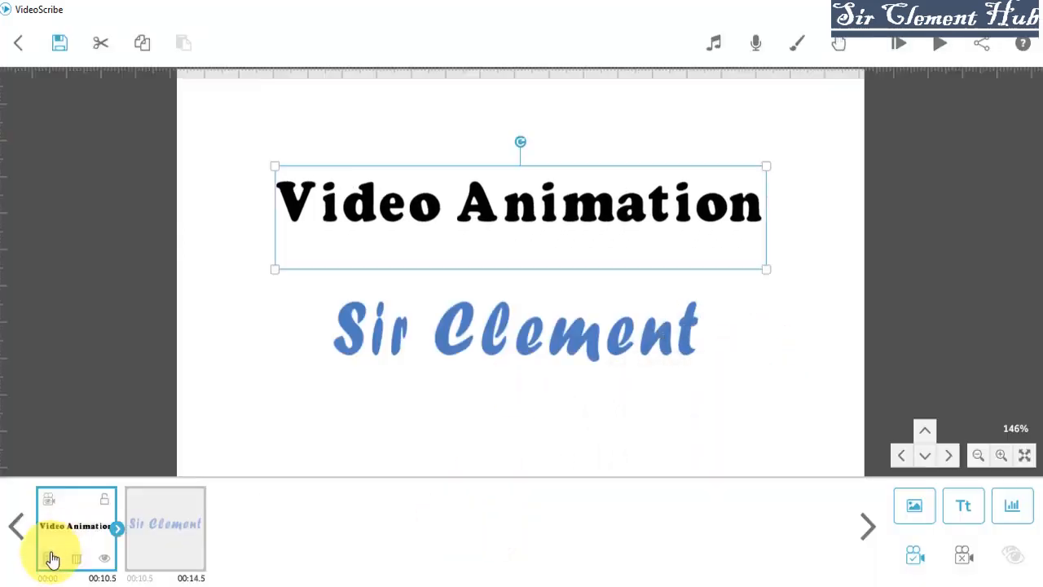
click(52, 558)
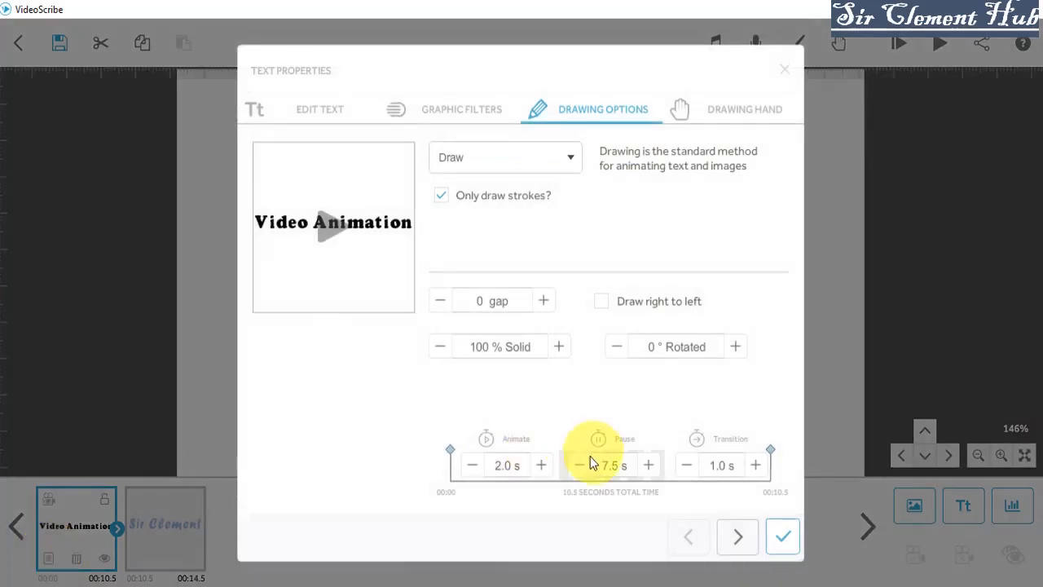
click(587, 466)
click(587, 466)
click(587, 467)
click(587, 466)
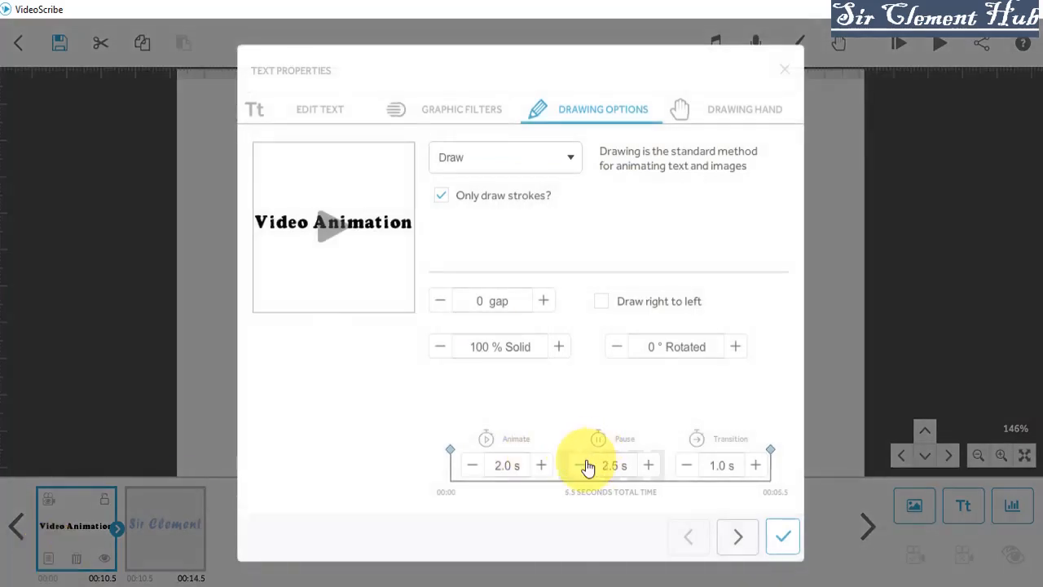
click(587, 466)
click(583, 466)
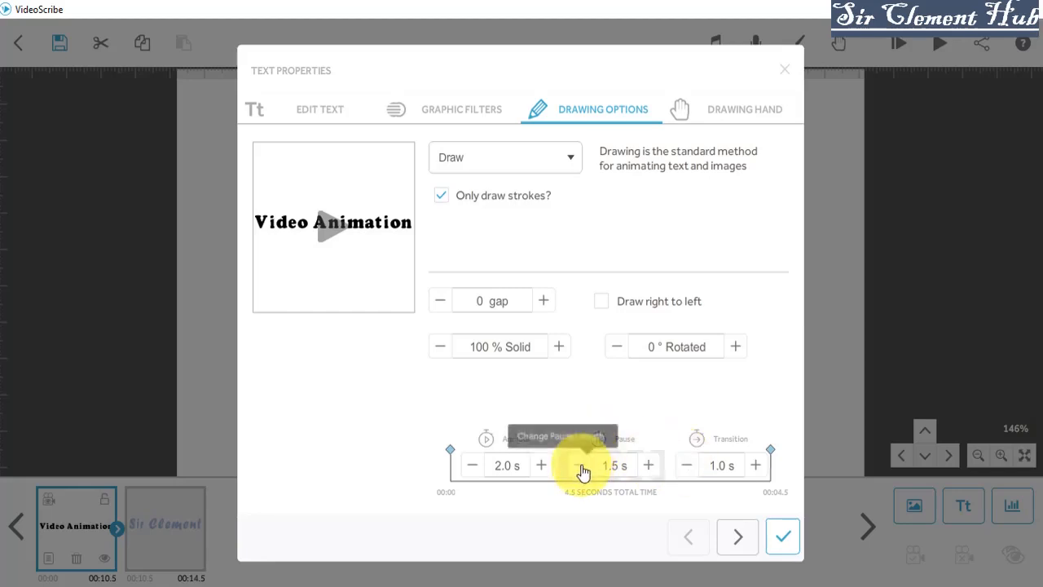
click(582, 467)
click(582, 468)
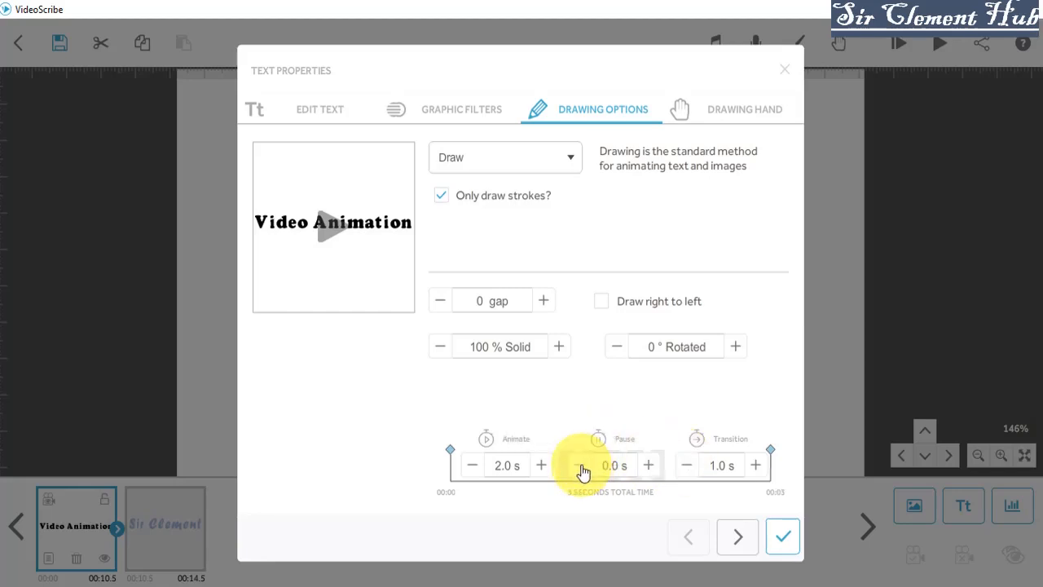
Set the Transition time of the "Video Animation" text to 2.0 s and apply the timing changes.
click(755, 466)
click(755, 466)
click(756, 466)
click(756, 466)
click(755, 467)
click(755, 466)
click(756, 466)
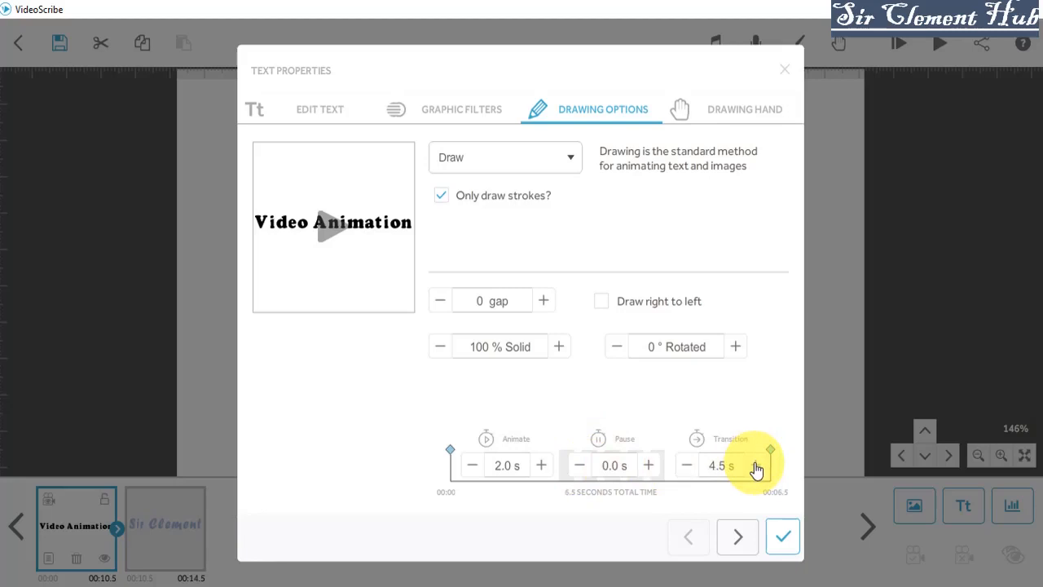
click(683, 467)
click(778, 537)
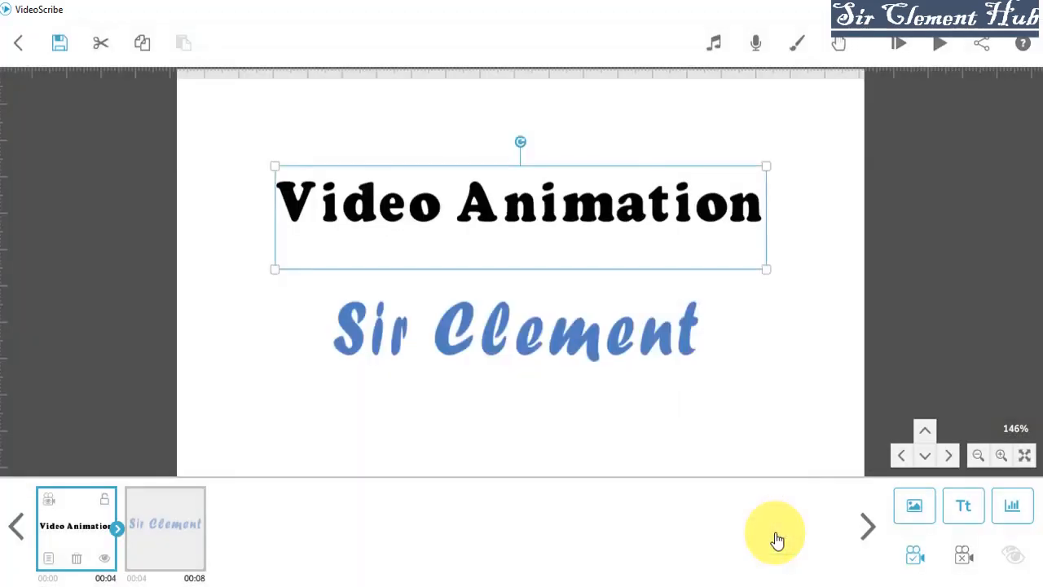
Centre the blue name text alone on the canvas, set its camera to the current position, and preview the scribe.
click(489, 263)
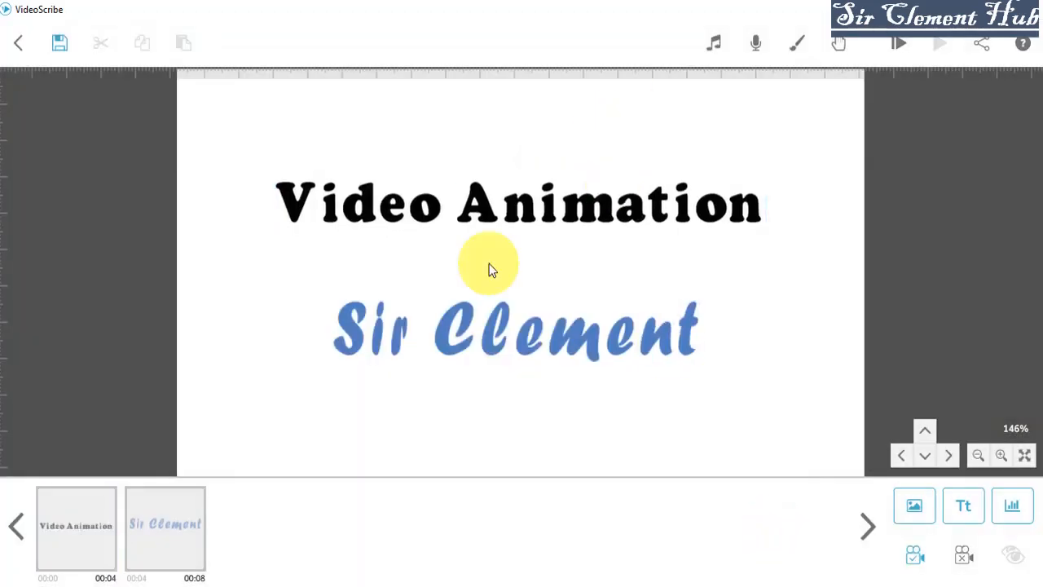
click(475, 321)
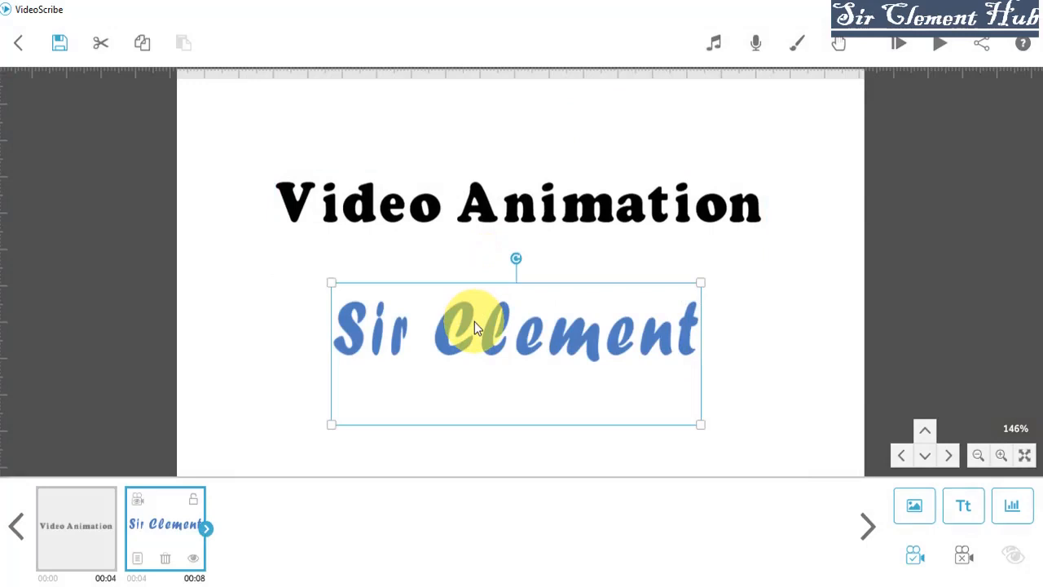
drag(474, 321, 495, 259)
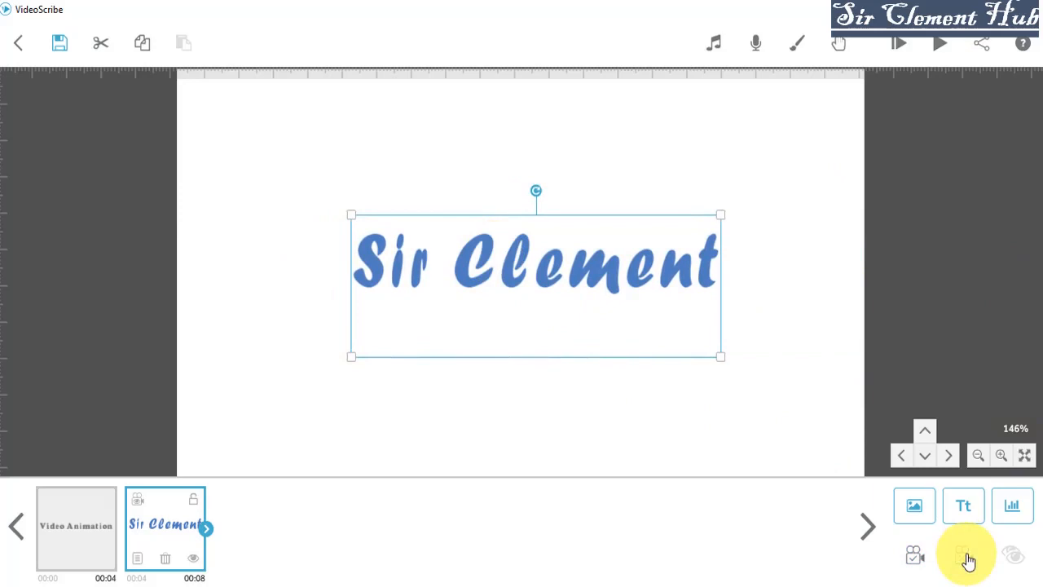
click(920, 557)
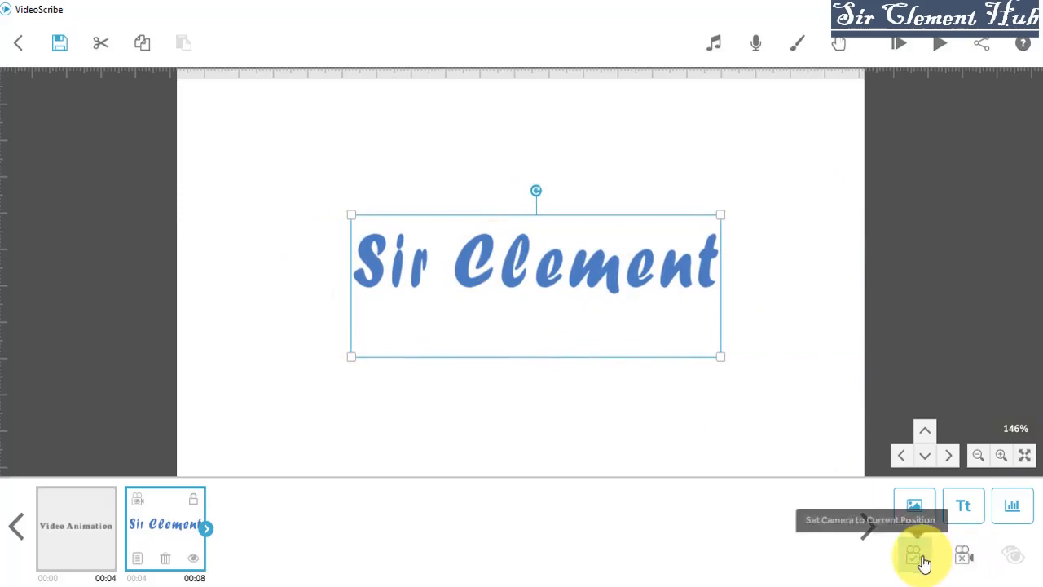
click(51, 540)
click(909, 43)
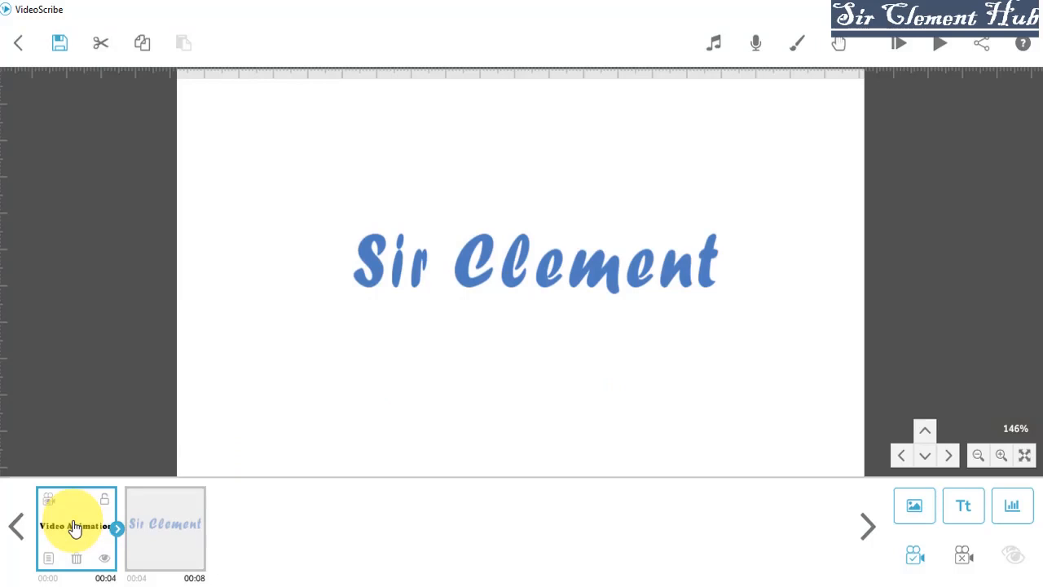
Set the Transition time of the "Video Animation" text to 7.0 s and apply the change.
click(48, 558)
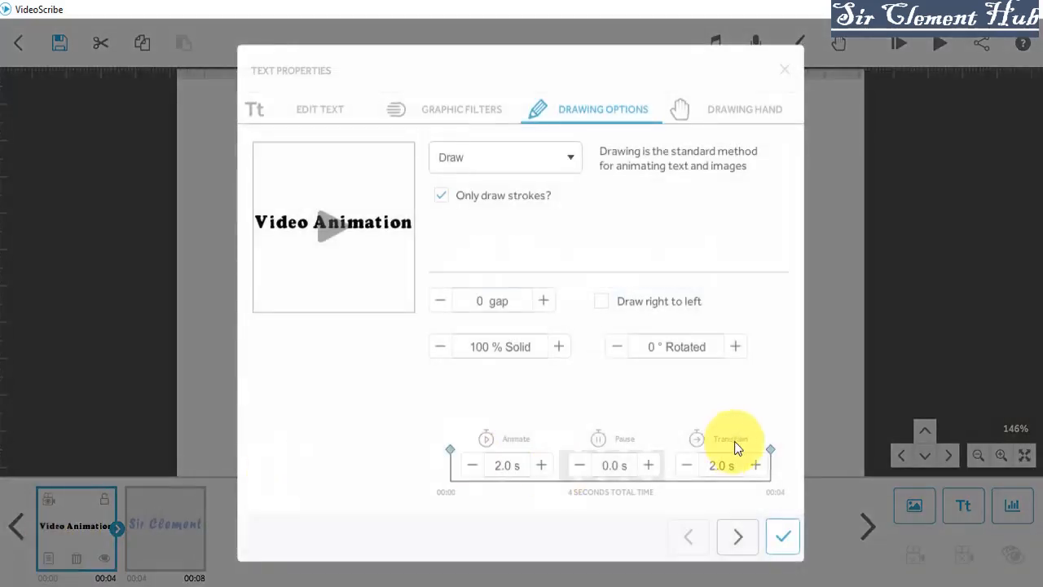
click(755, 465)
click(755, 465)
click(755, 466)
click(755, 466)
click(755, 465)
click(755, 466)
click(754, 465)
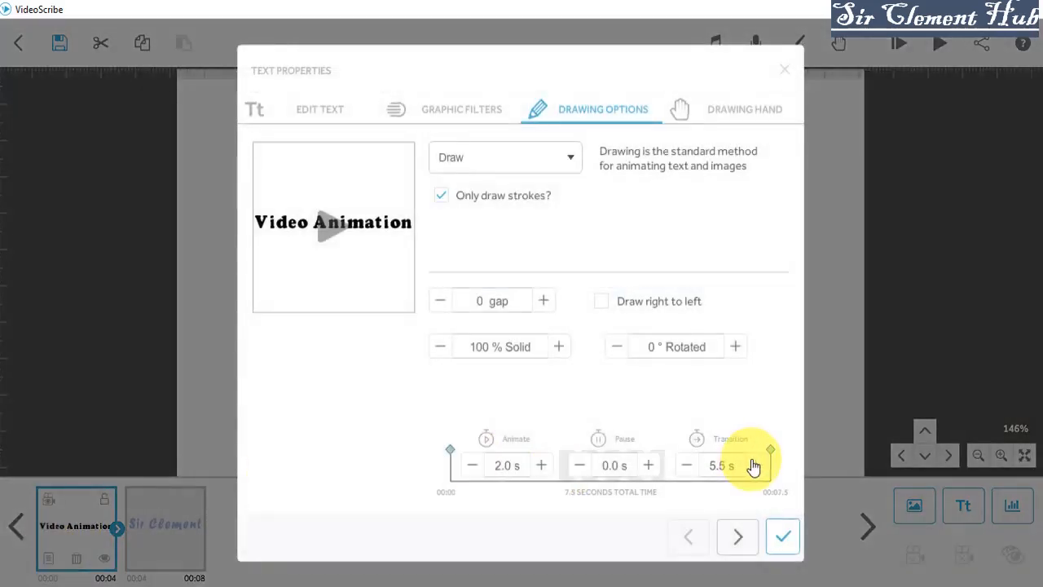
click(755, 465)
click(754, 465)
click(755, 466)
click(782, 536)
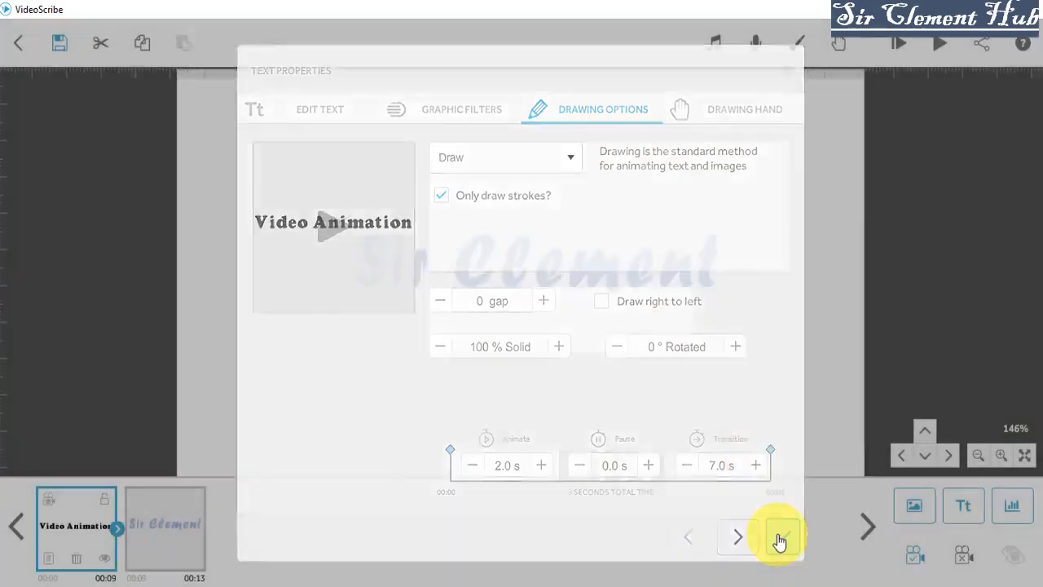
Preview the scribe from the start to check the longer transition, then replay its opening and stop playback.
click(894, 53)
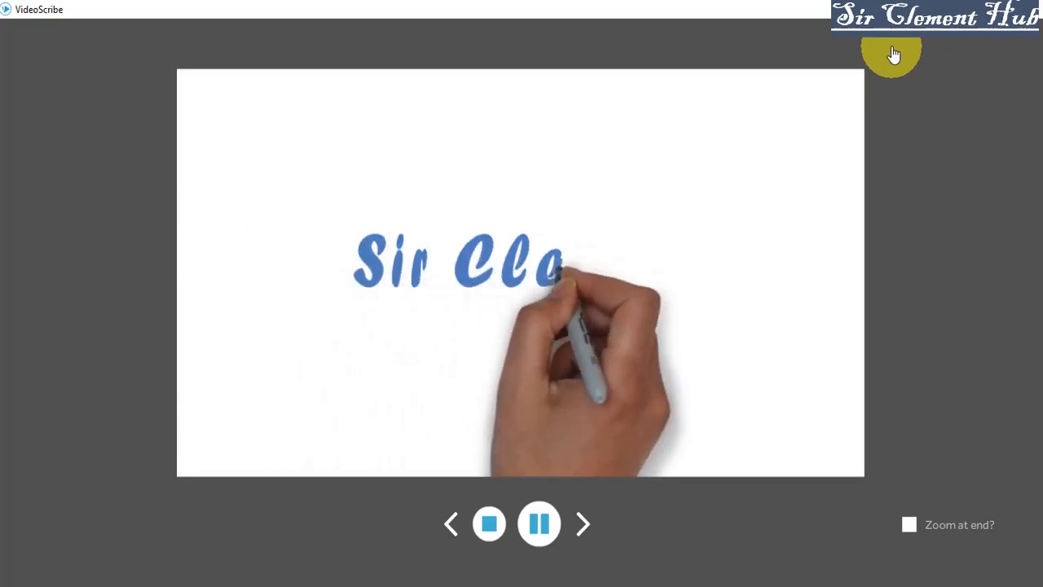
click(489, 523)
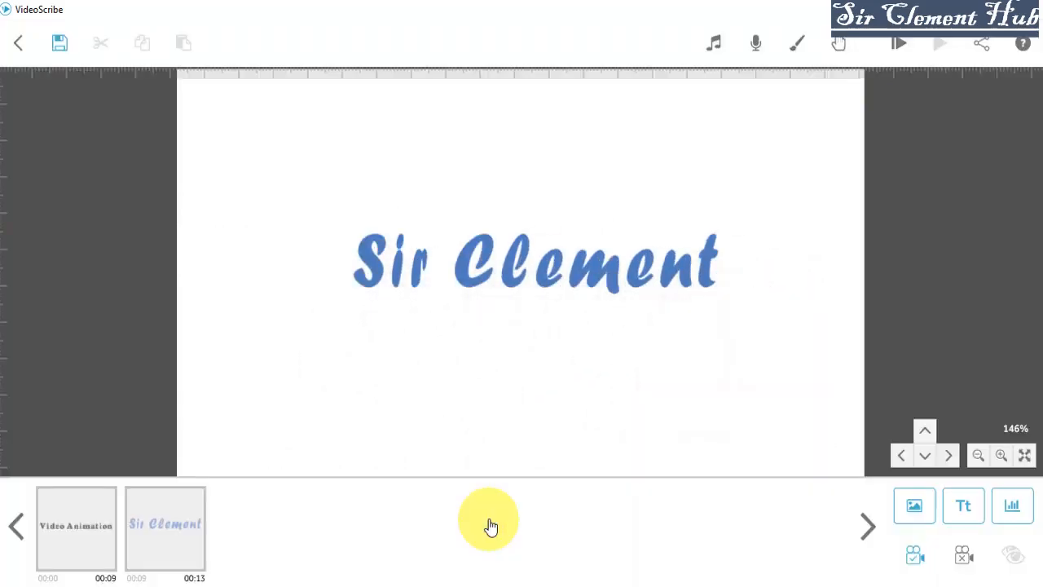
click(894, 52)
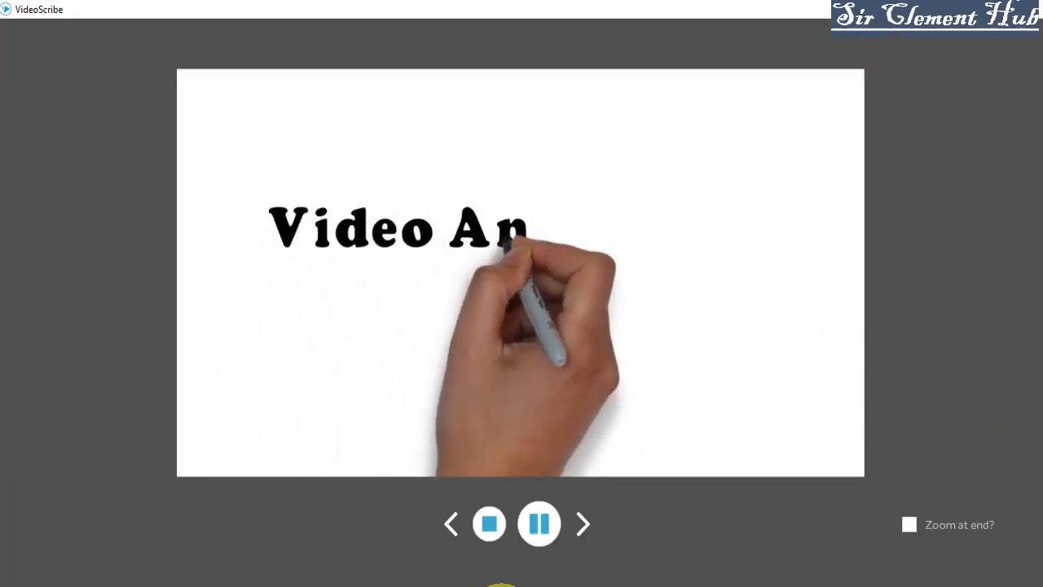
click(489, 523)
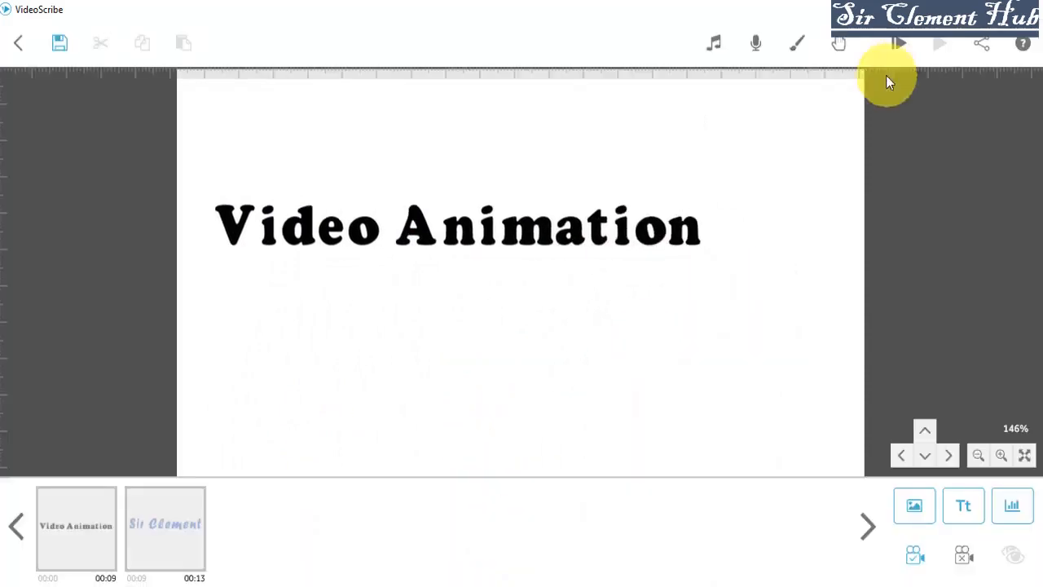
Select the "Video Animation" title and then the blue name text as the current element for playback.
click(654, 236)
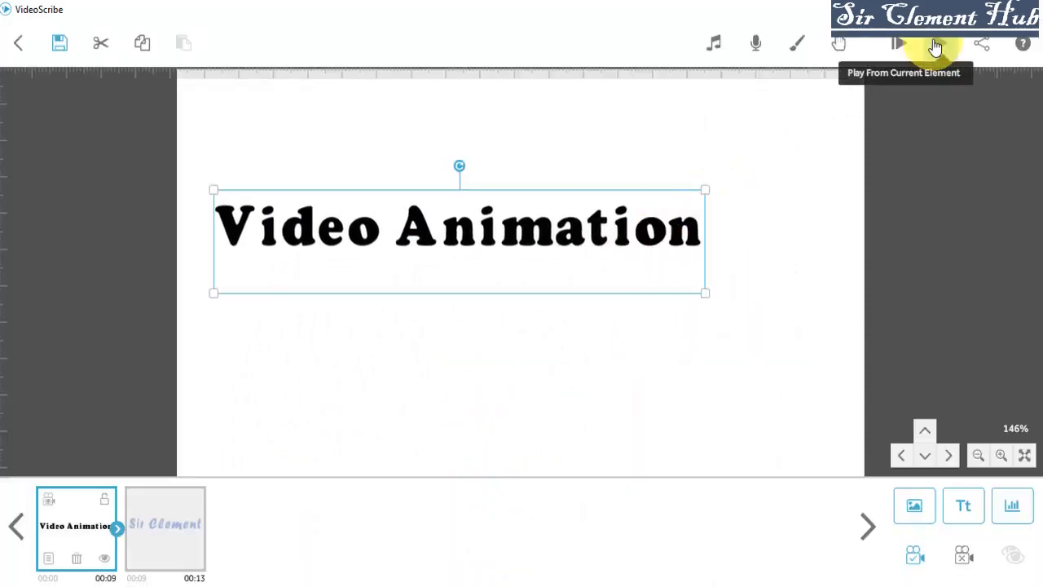
click(156, 528)
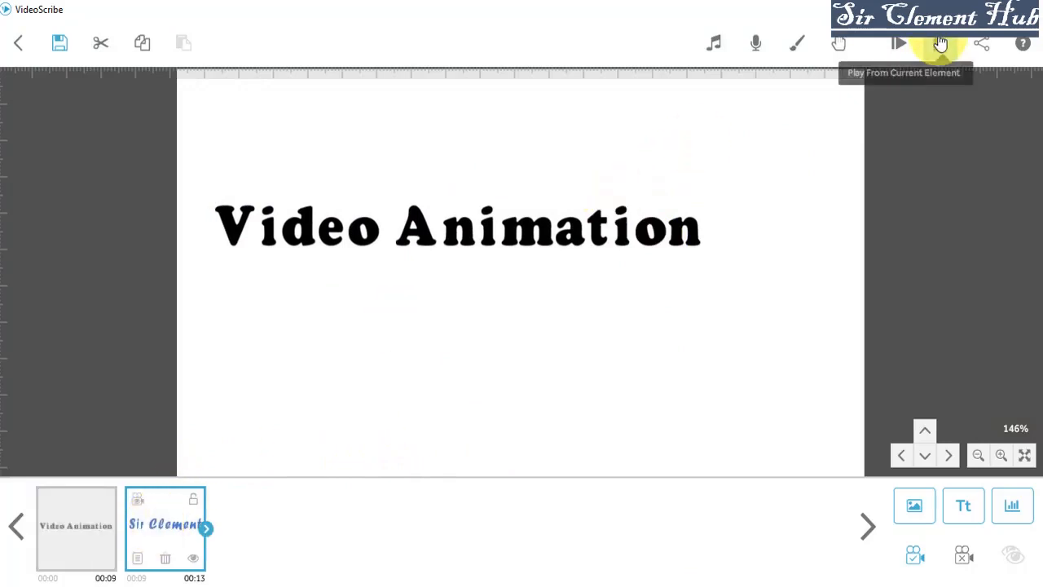